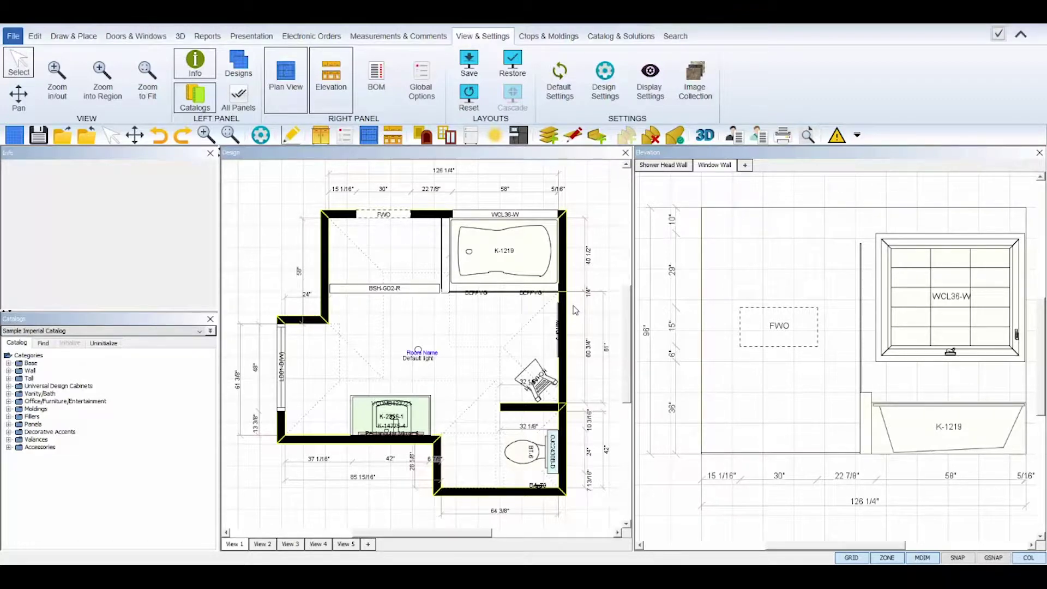
Browse the user shapes in the Doors catalog, then close that catalog
{"action": "left_click", "coordinate": [423, 136]}
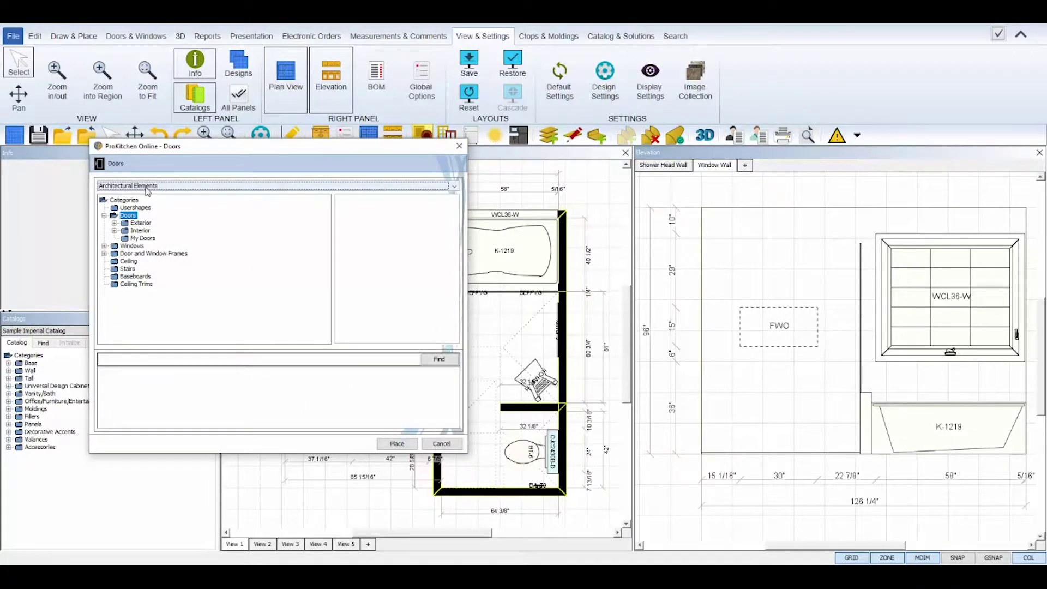
{"action": "left_click", "coordinate": [135, 208]}
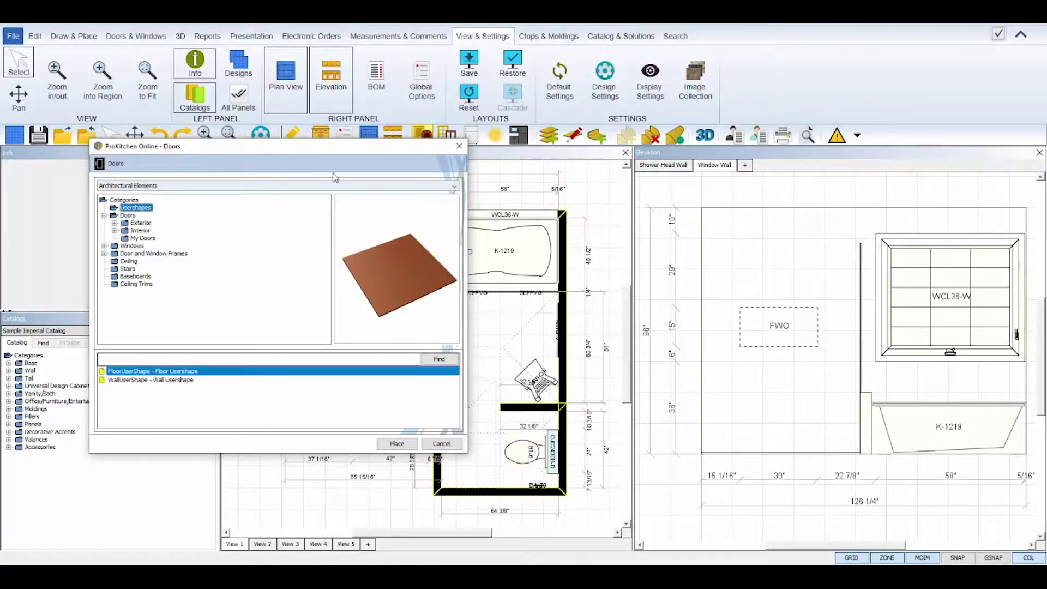
{"action": "left_click", "coordinate": [460, 146]}
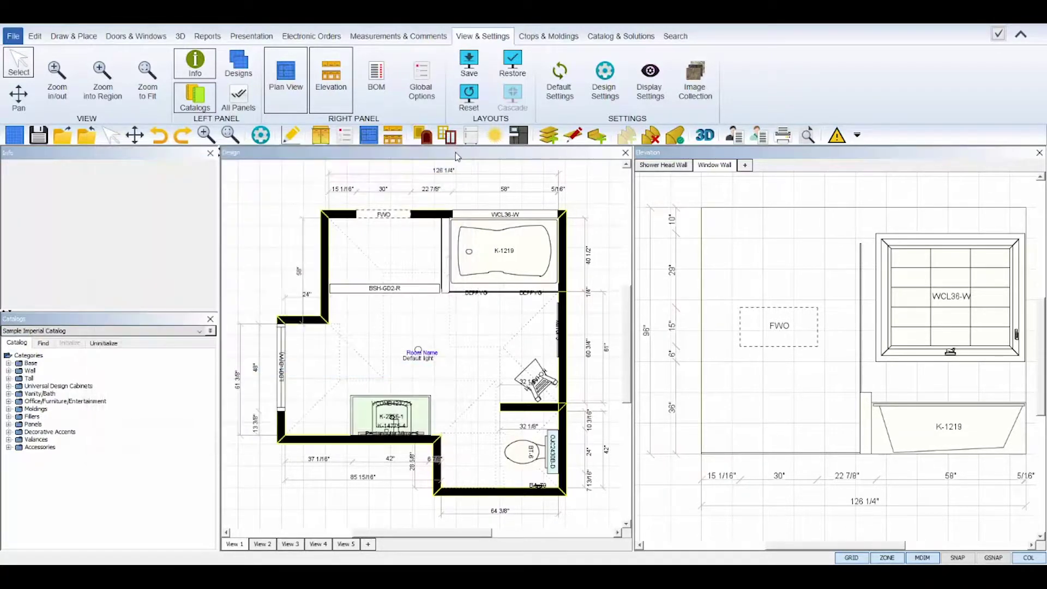
Switch the catalog to Architectural Elements, expand Usershapes and preview the Wall Usershape
{"action": "left_click", "coordinate": [141, 331]}
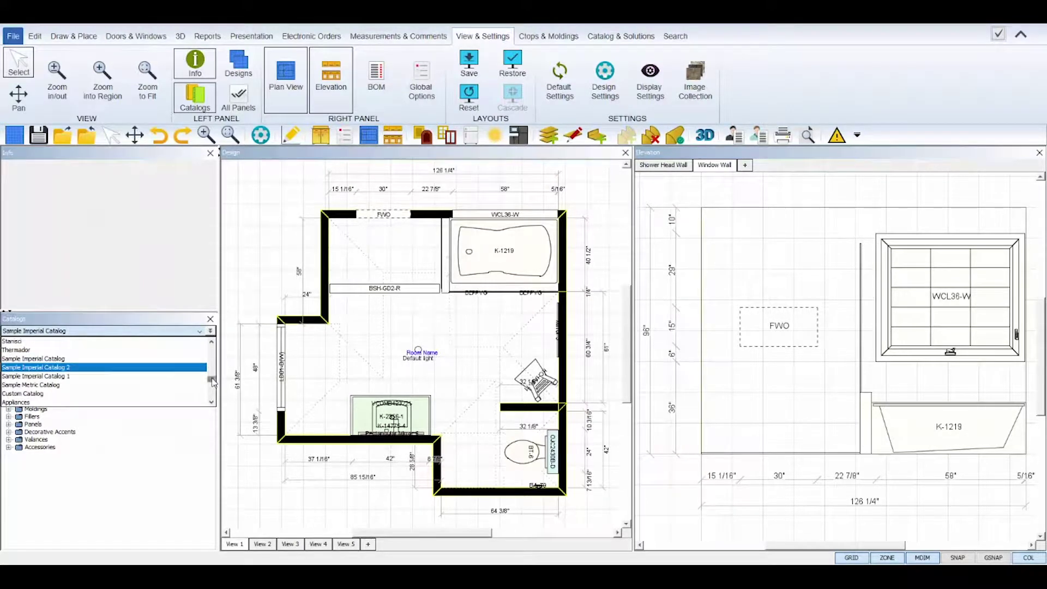
{"action": "scroll", "coordinate": [212, 382], "scroll_direction": "down", "scroll_amount": 2}
{"action": "left_click", "coordinate": [111, 376]}
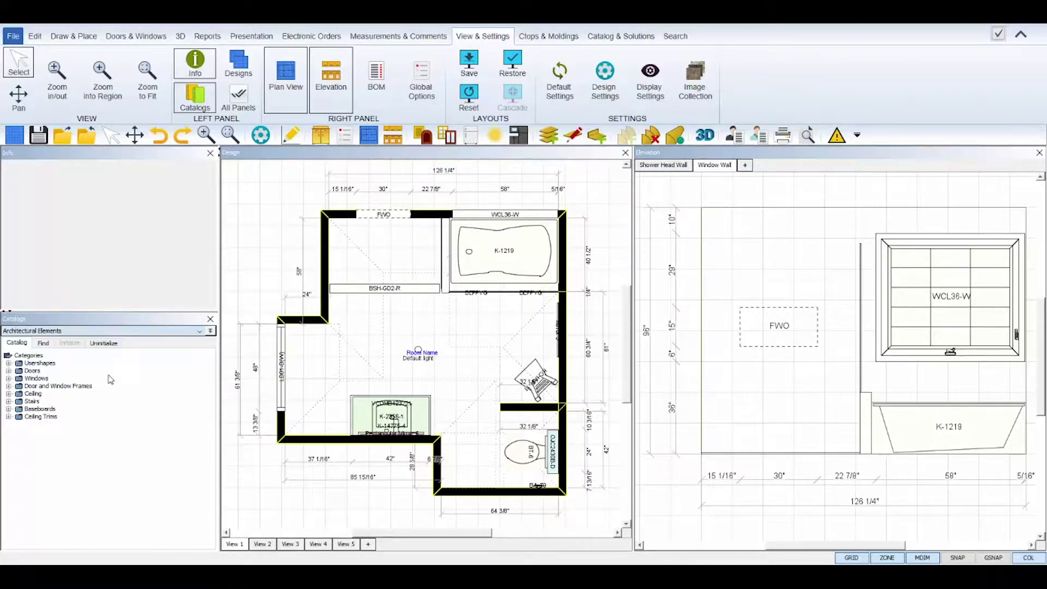
{"action": "left_click", "coordinate": [8, 363]}
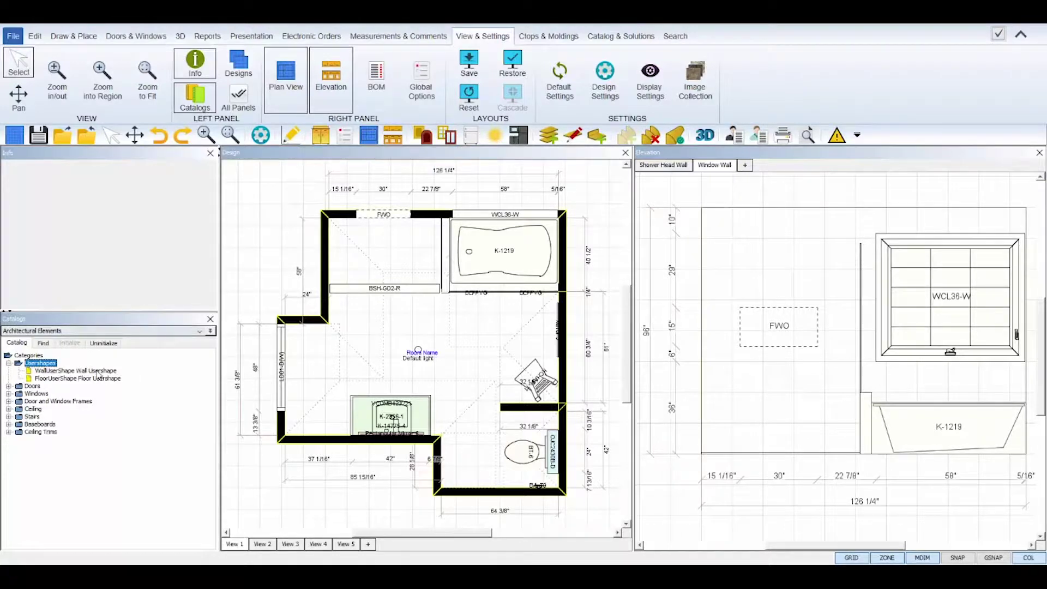
{"action": "left_click", "coordinate": [90, 370]}
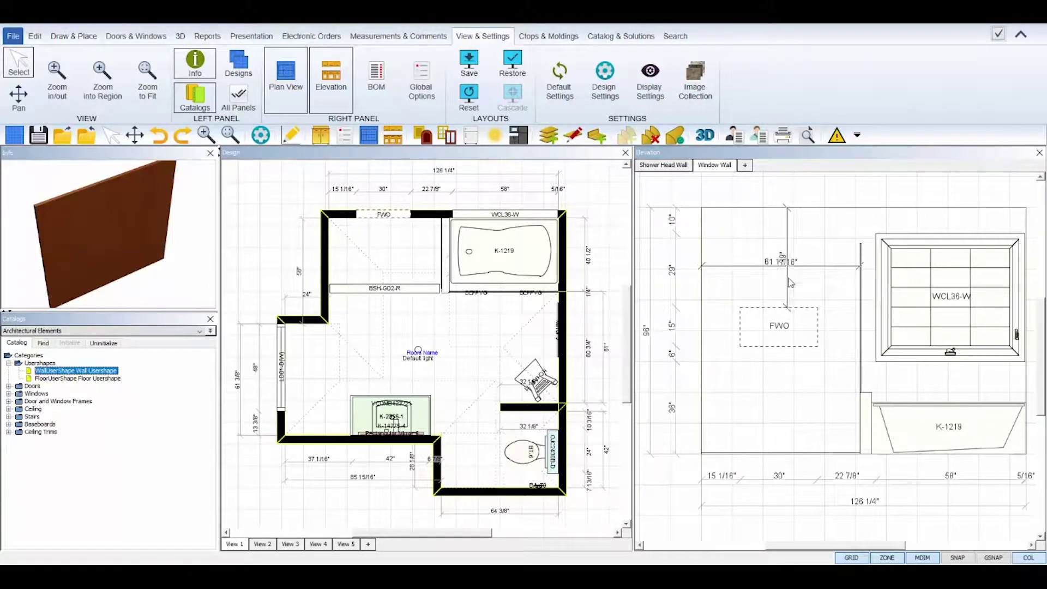
Compare the Floor Usershape preview, then return to the Wall Usershape preview
{"action": "left_click", "coordinate": [67, 379]}
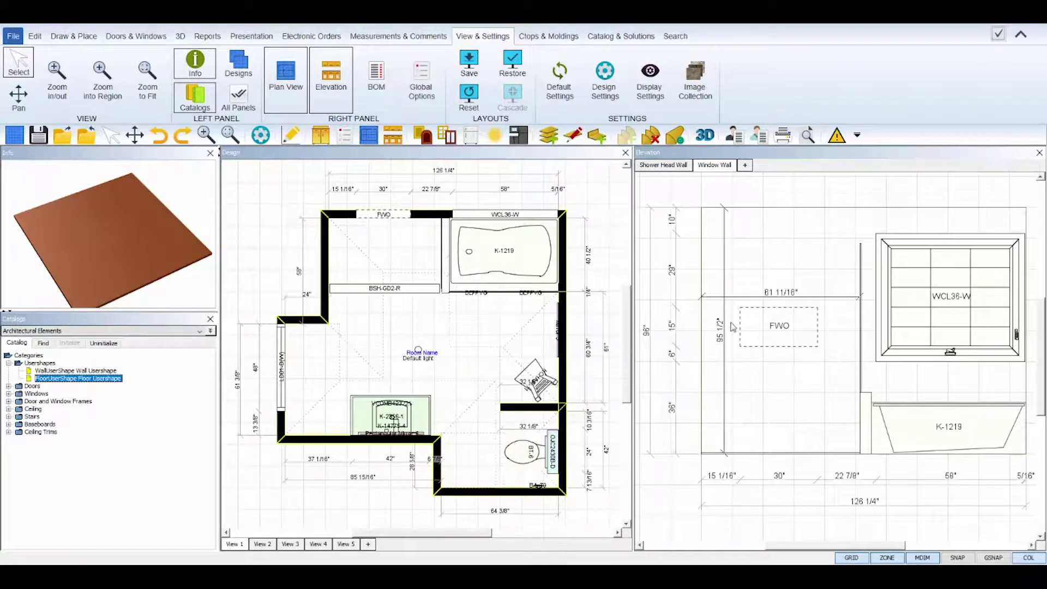
{"action": "left_click", "coordinate": [109, 371]}
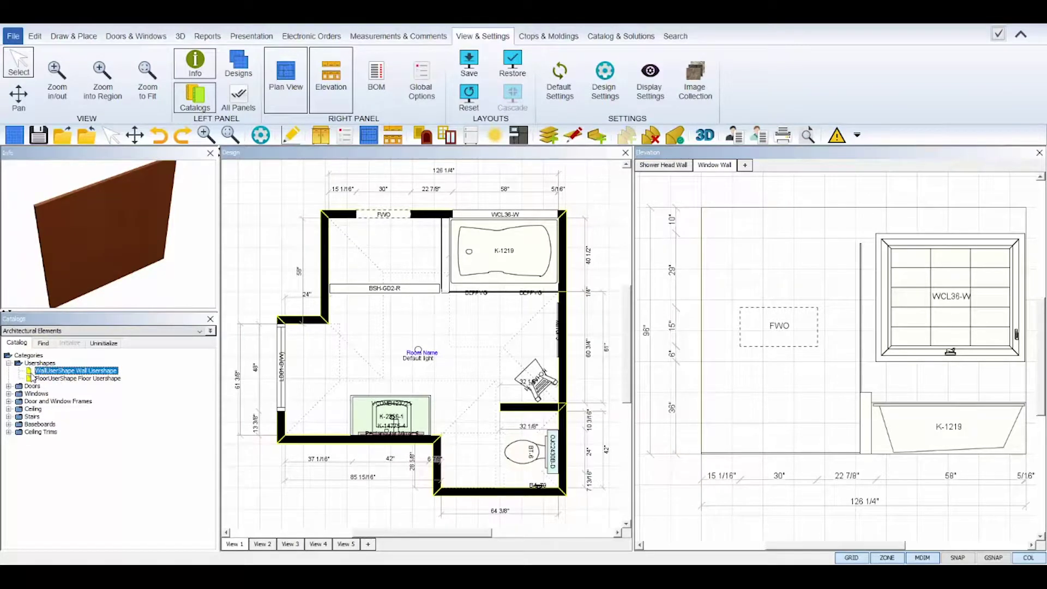
Place a Wall Usershape on the Window Wall and slide it beside the K-1219 tub
{"action": "left_click_drag", "start_coordinate": [30, 372], "coordinate": [340, 242]}
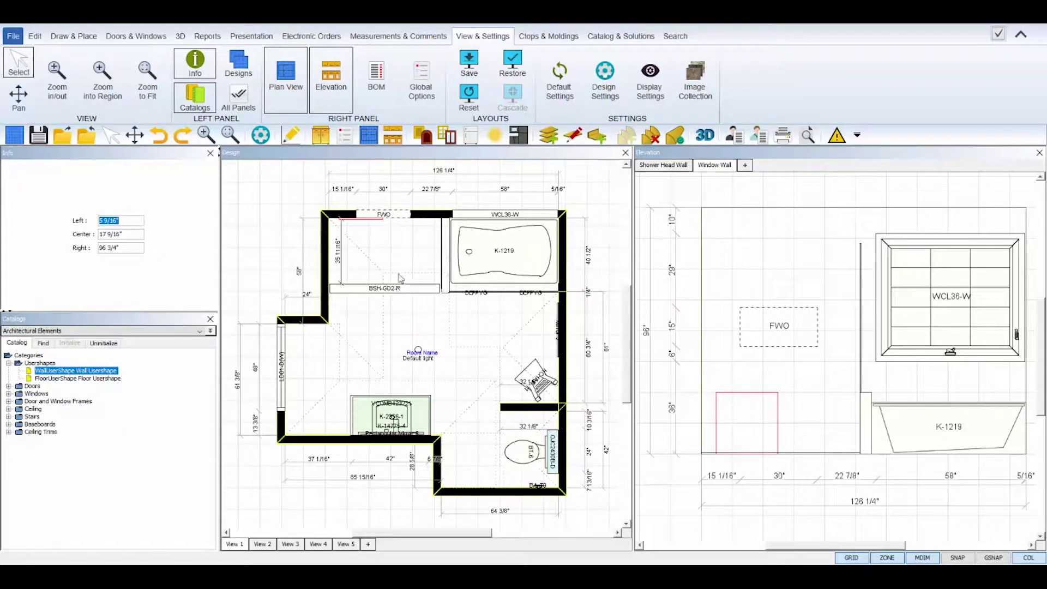
{"action": "right_click", "coordinate": [751, 413]}
{"action": "mouse_move", "coordinate": [768, 430]}
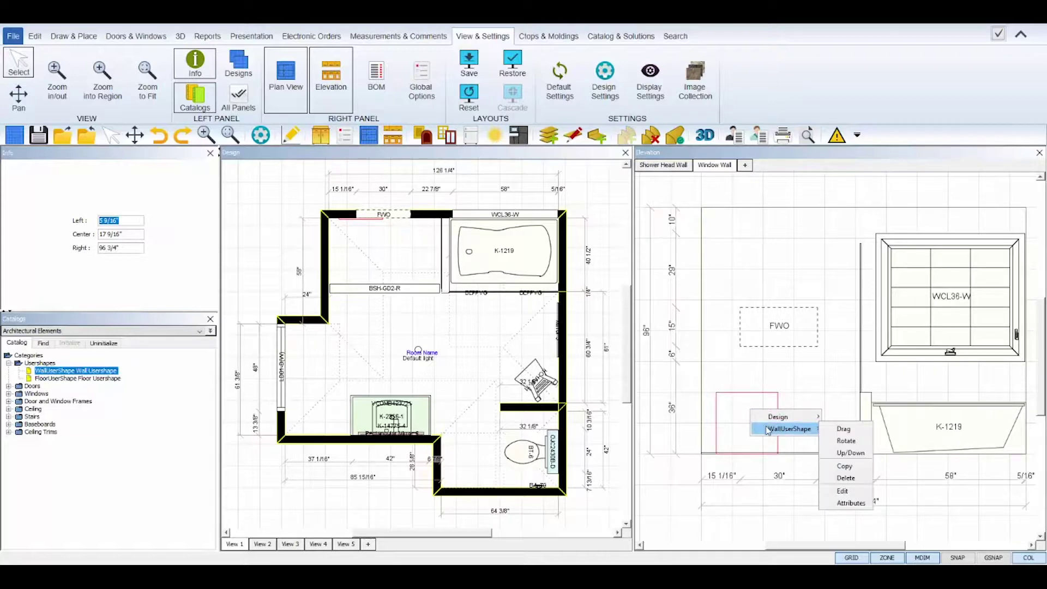
{"action": "left_click", "coordinate": [855, 431]}
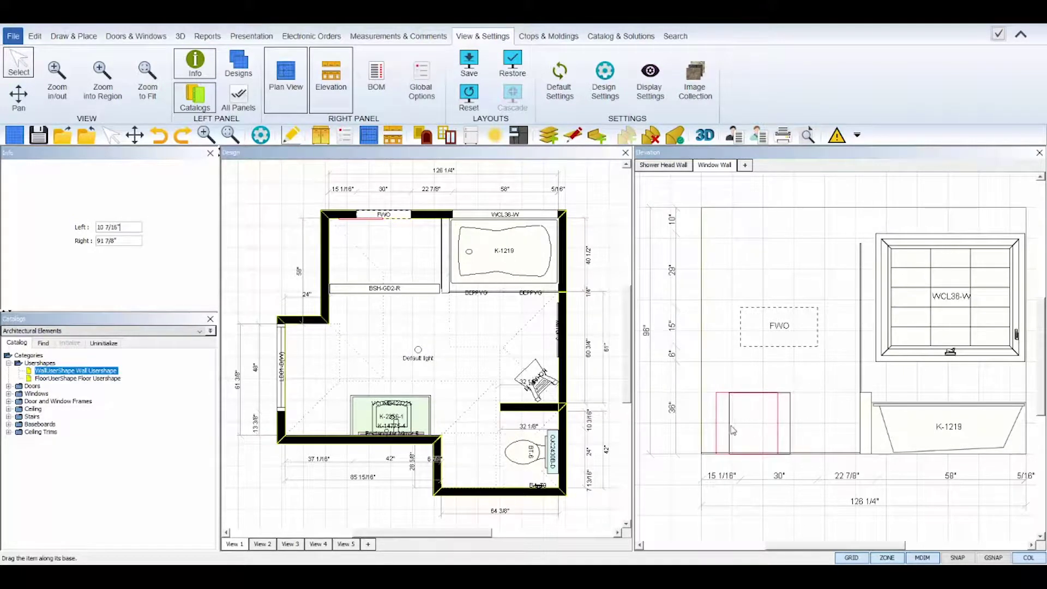
{"action": "left_click", "coordinate": [765, 430]}
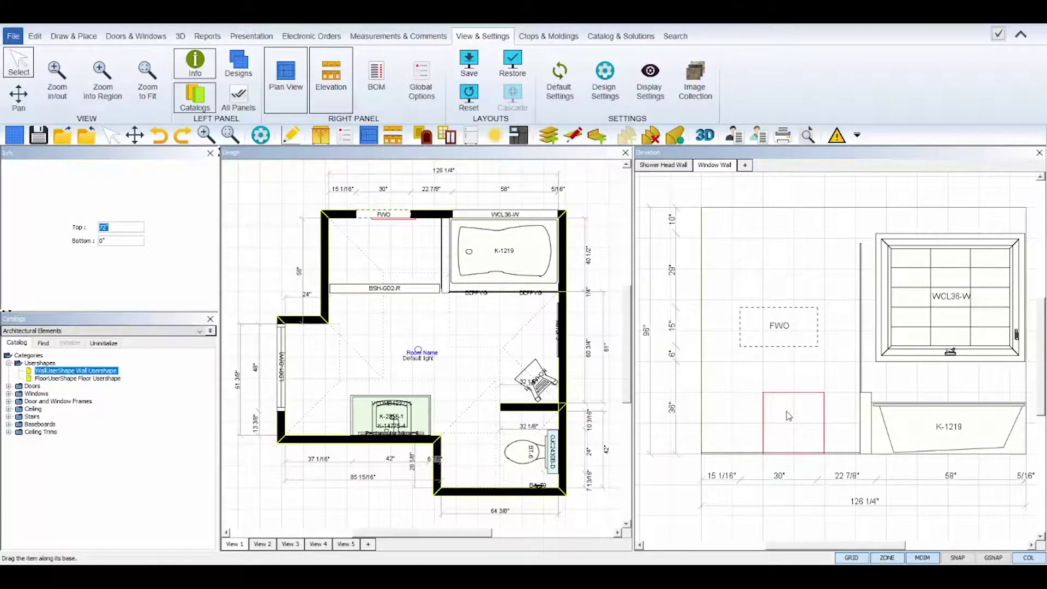
{"action": "right_click", "coordinate": [788, 416]}
Try rotating the wall shape to a tilt, then undo so it stays upright
{"action": "mouse_move", "coordinate": [801, 431]}
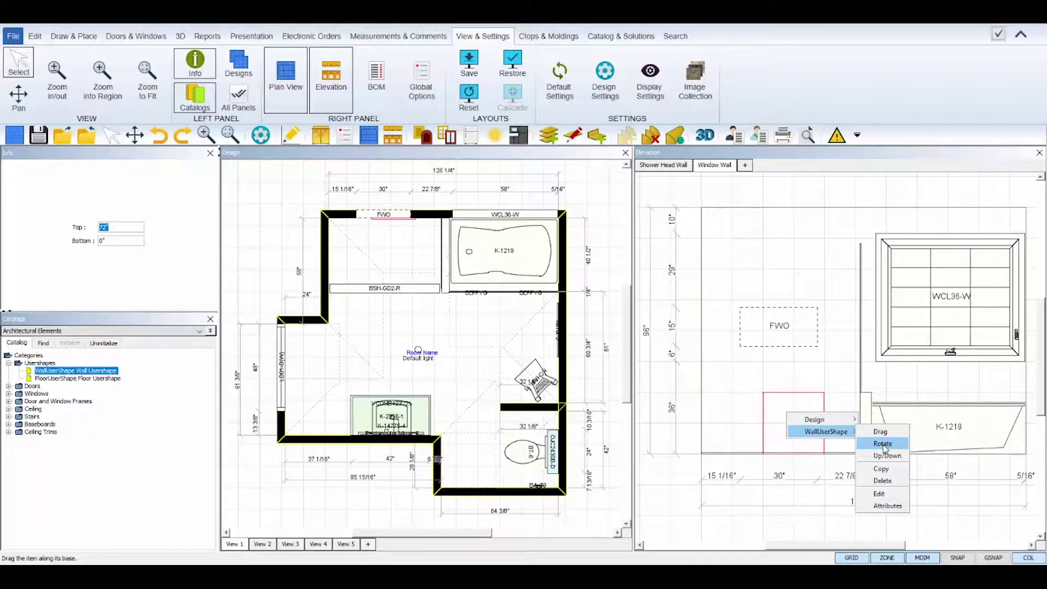
{"action": "left_click", "coordinate": [883, 444]}
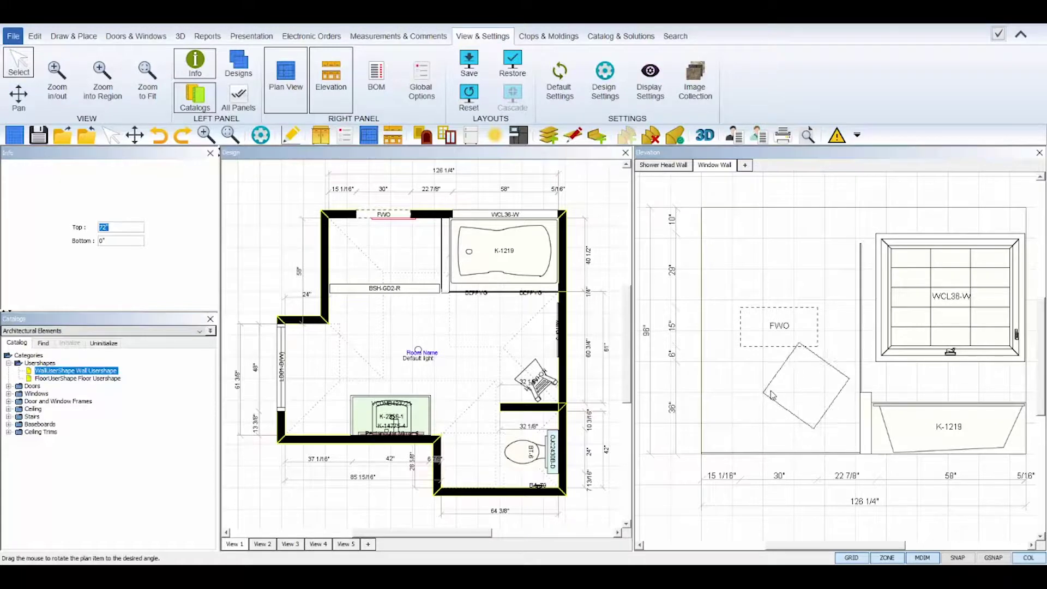
{"action": "left_click", "coordinate": [772, 399]}
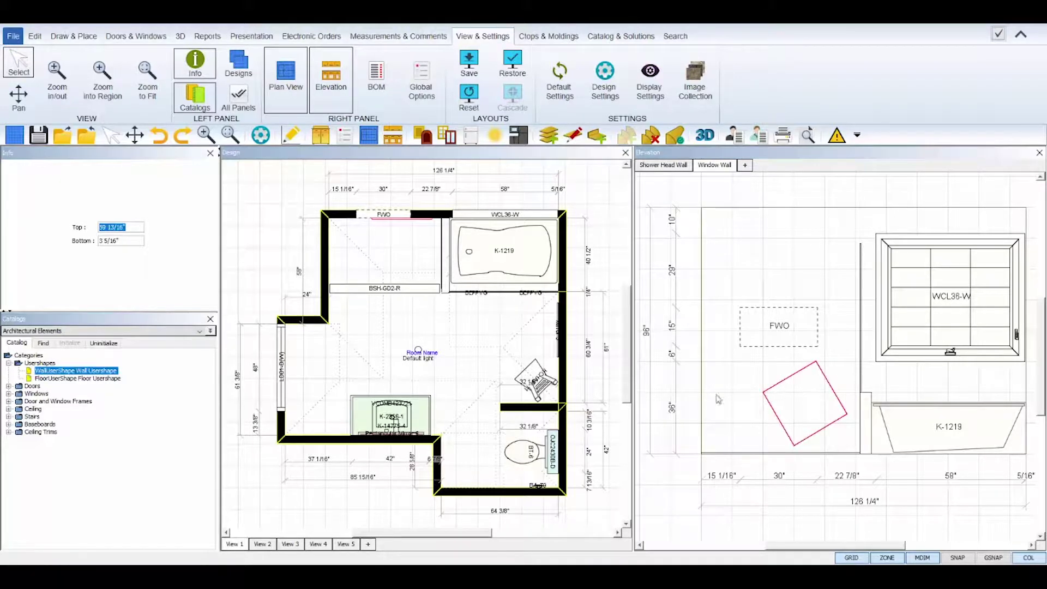
{"action": "left_click", "coordinate": [159, 137]}
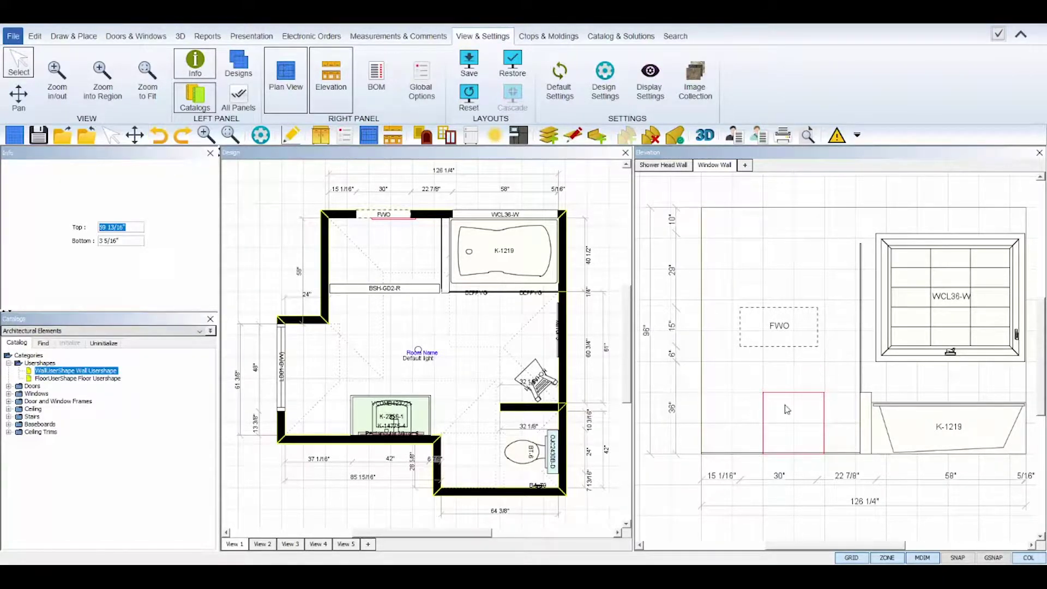
Raise the wall shape with Up/Down so it sits just below FWO
{"action": "right_click", "coordinate": [814, 416]}
{"action": "mouse_move", "coordinate": [830, 431]}
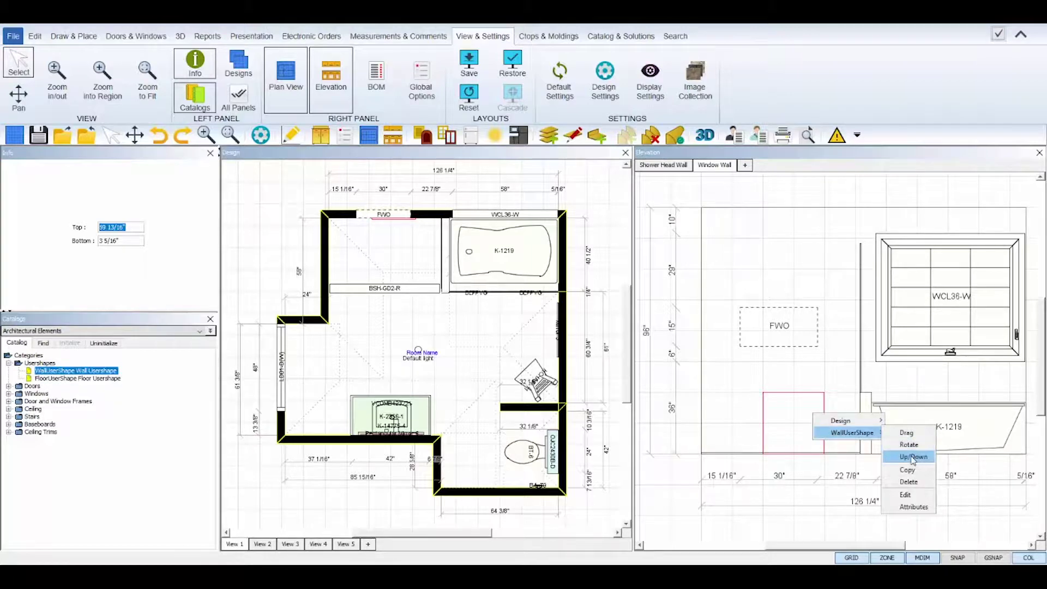
{"action": "left_click", "coordinate": [899, 456]}
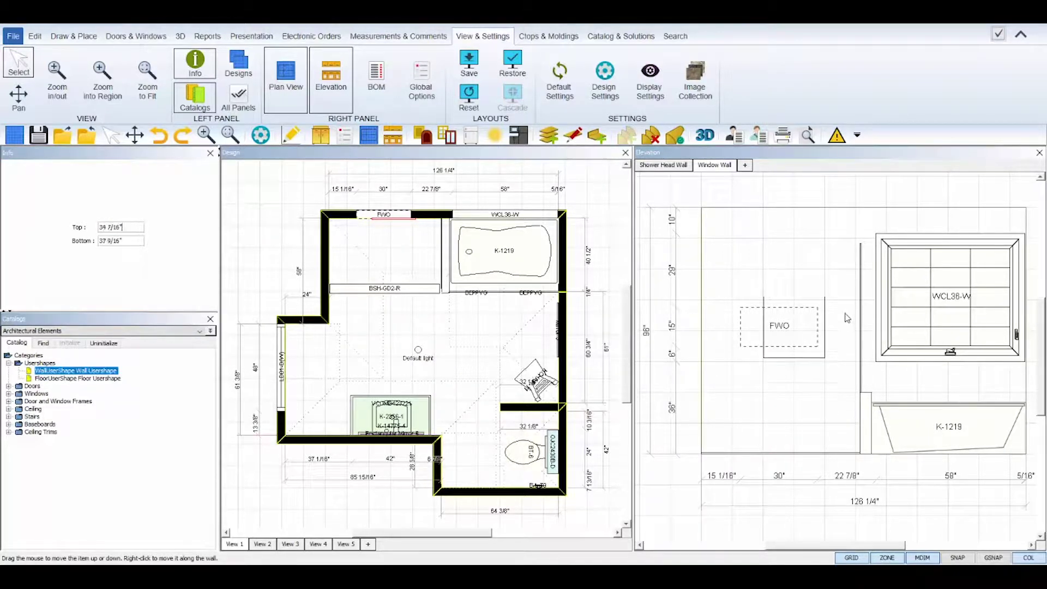
{"action": "left_click_drag", "start_coordinate": [832, 362], "coordinate": [828, 388]}
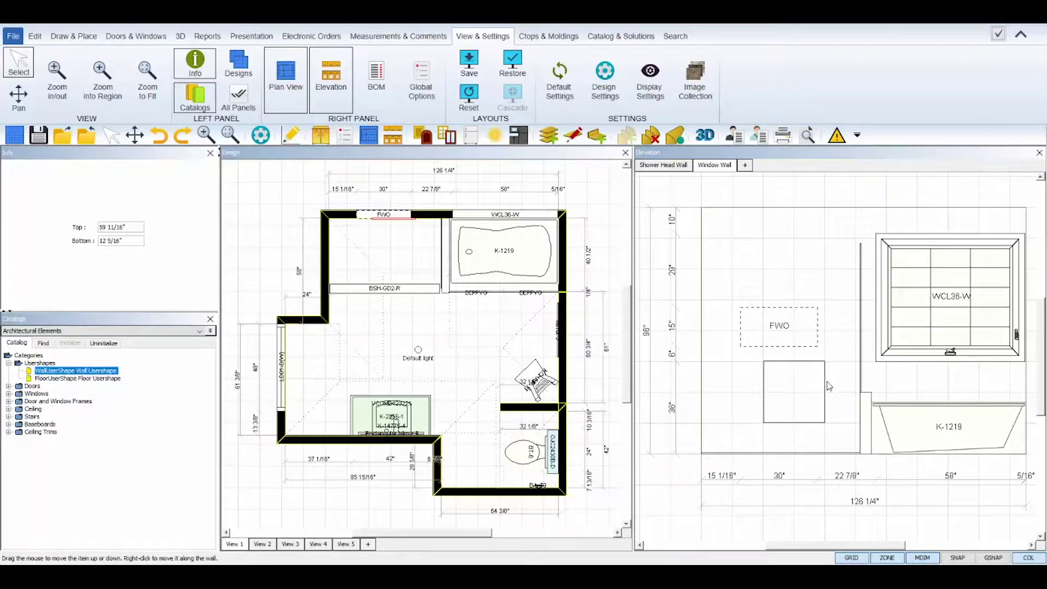
{"action": "left_click", "coordinate": [825, 381]}
{"action": "right_click", "coordinate": [814, 390]}
{"action": "mouse_move", "coordinate": [866, 405]}
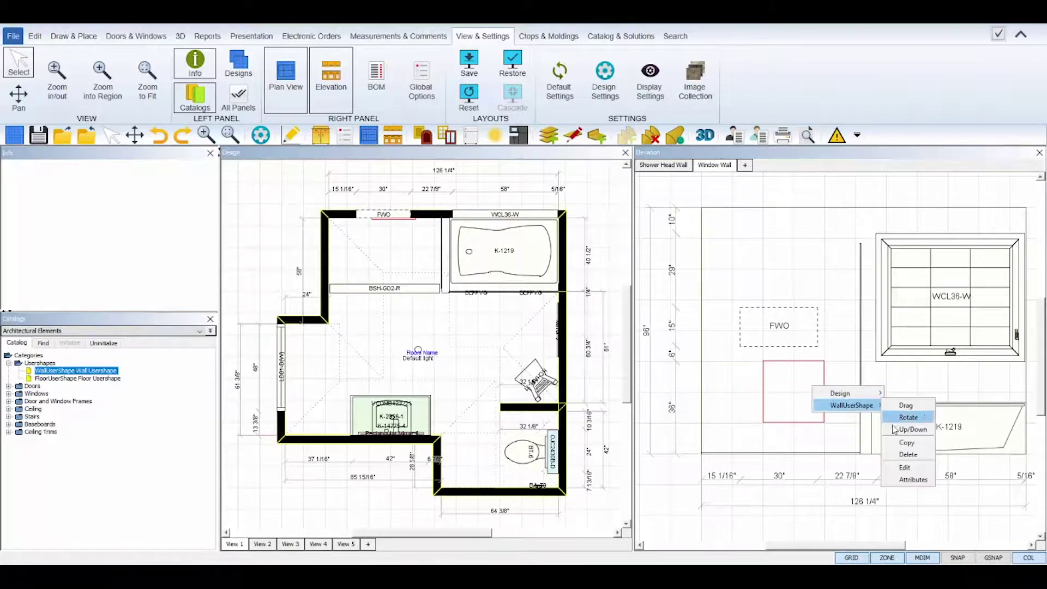
{"action": "left_click", "coordinate": [907, 443]}
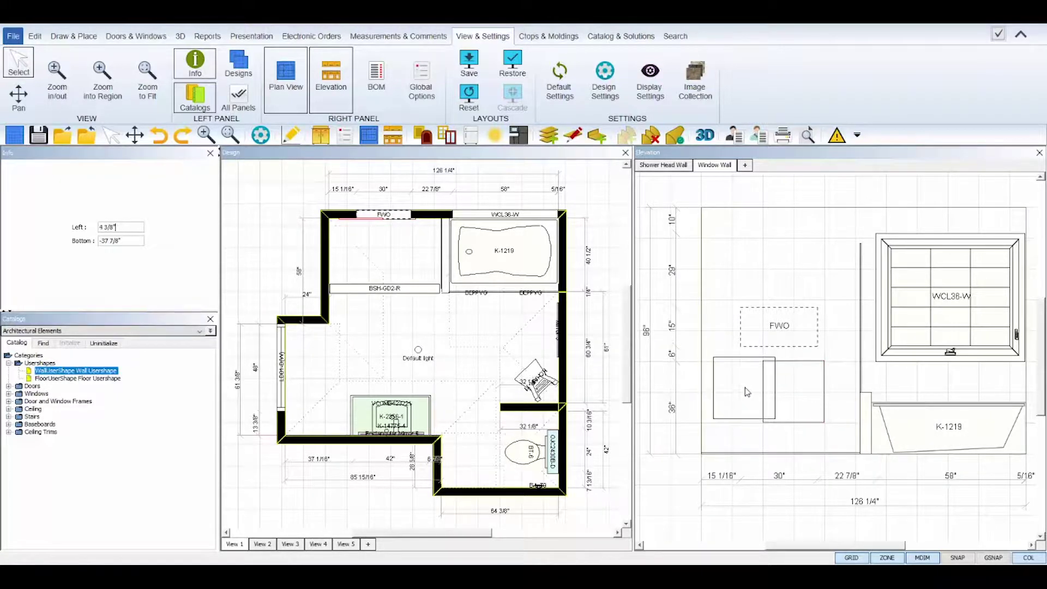
{"action": "left_click", "coordinate": [751, 382]}
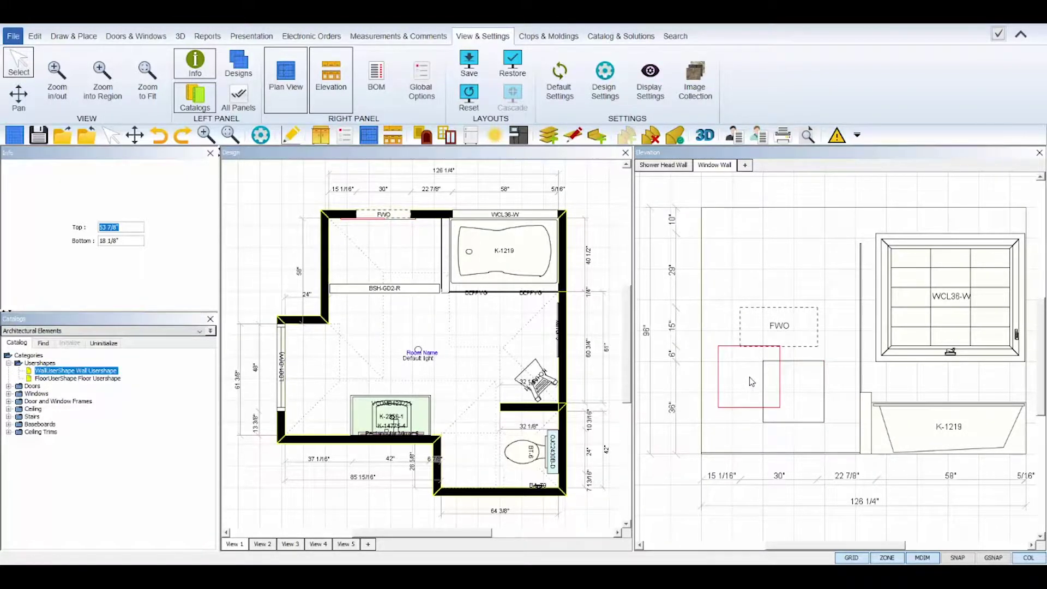
{"action": "right_click", "coordinate": [752, 381]}
{"action": "mouse_move", "coordinate": [789, 397]}
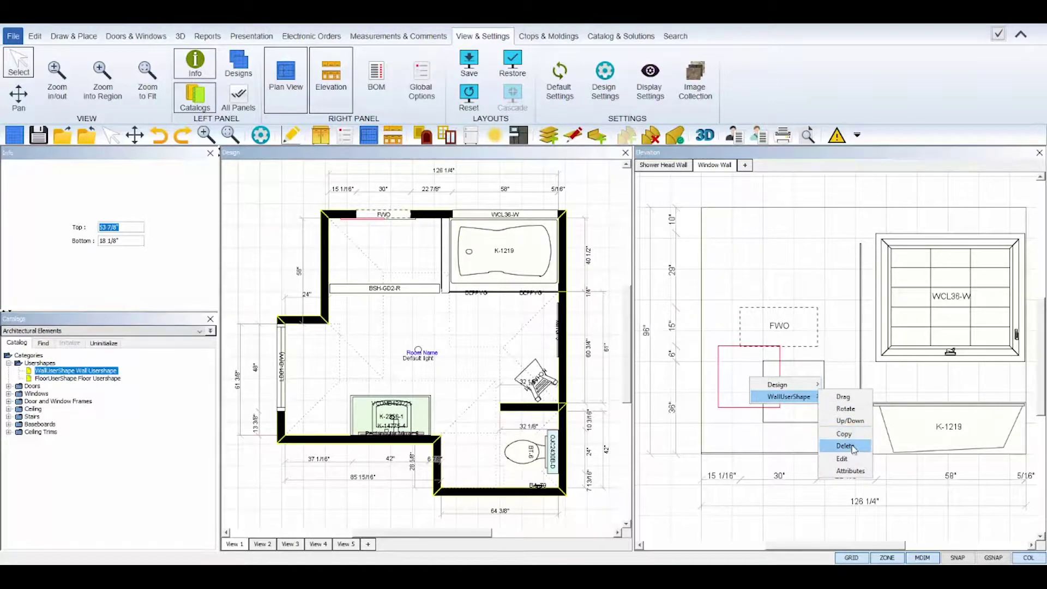
{"action": "left_click", "coordinate": [844, 445]}
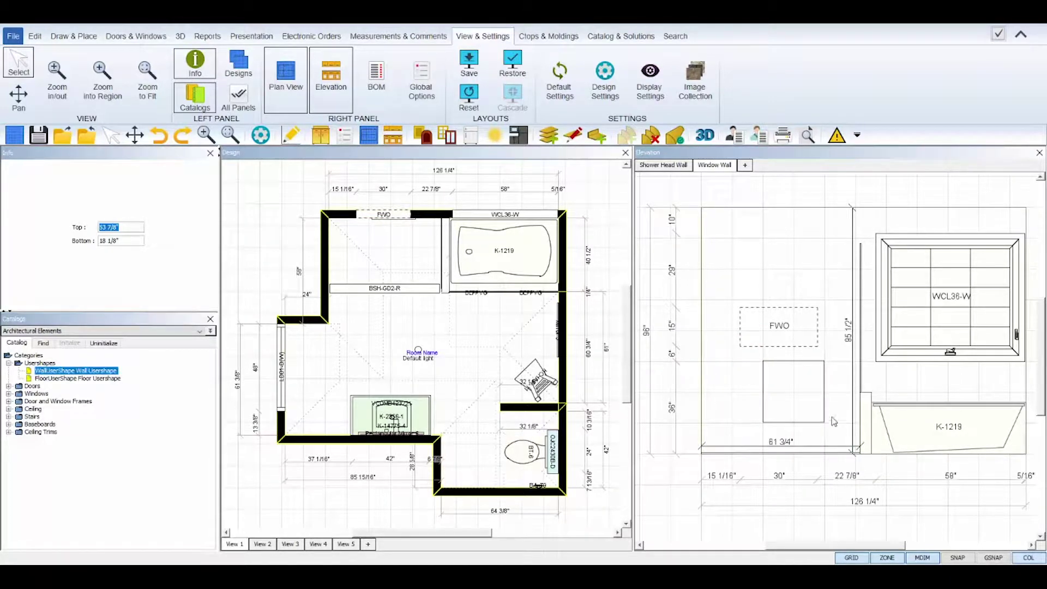
{"action": "right_click", "coordinate": [802, 391]}
{"action": "mouse_move", "coordinate": [839, 406]}
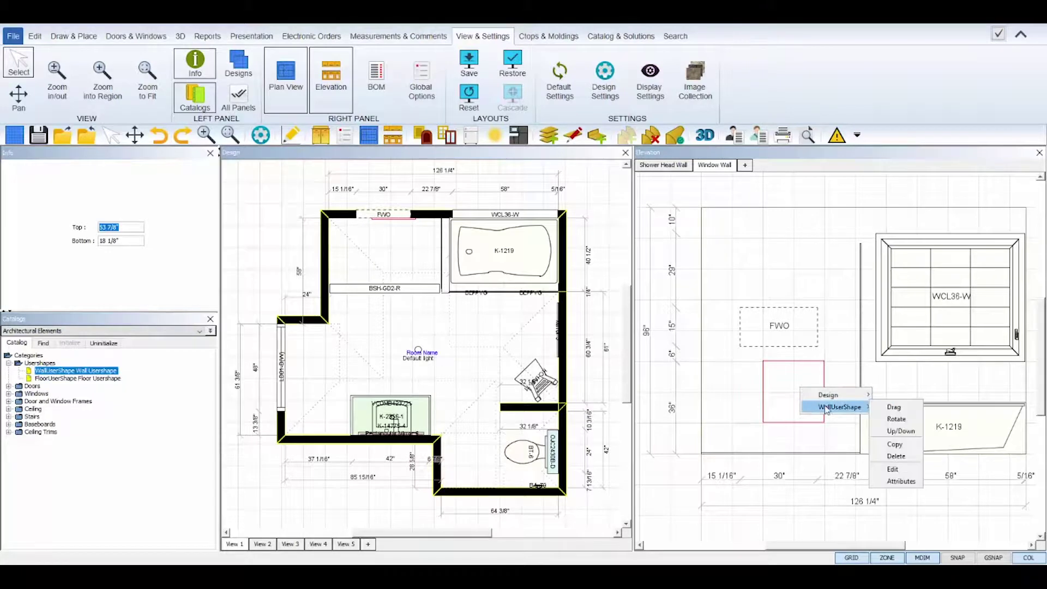
Edit the wall shape's outline, trying a top-right corner move and undoing it
{"action": "left_click", "coordinate": [908, 470]}
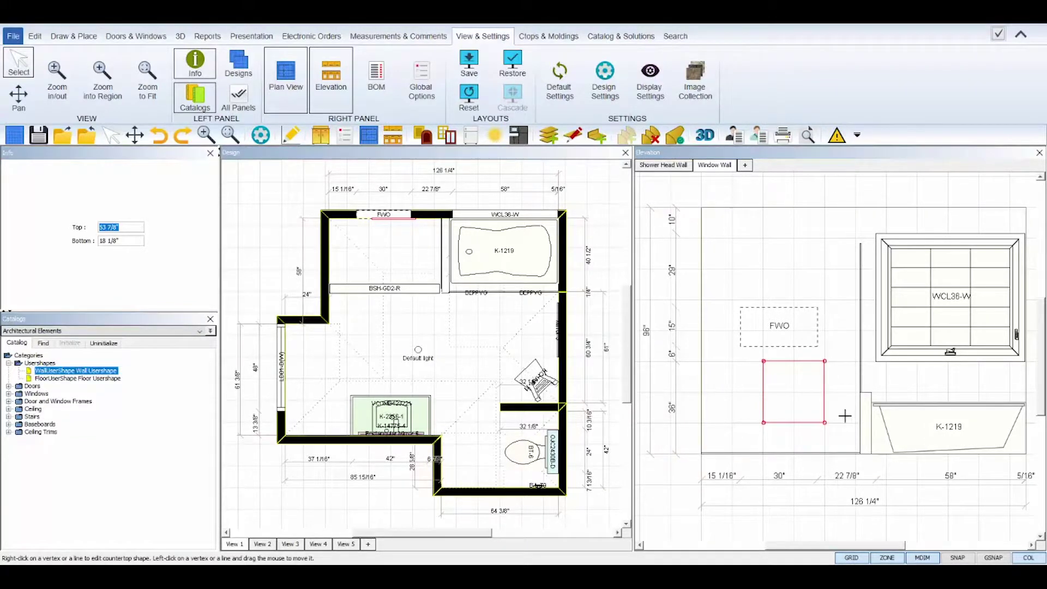
{"action": "scroll", "coordinate": [842, 422], "scroll_direction": "down", "scroll_amount": 1}
{"action": "scroll", "coordinate": [845, 416], "scroll_direction": "up", "scroll_amount": 2}
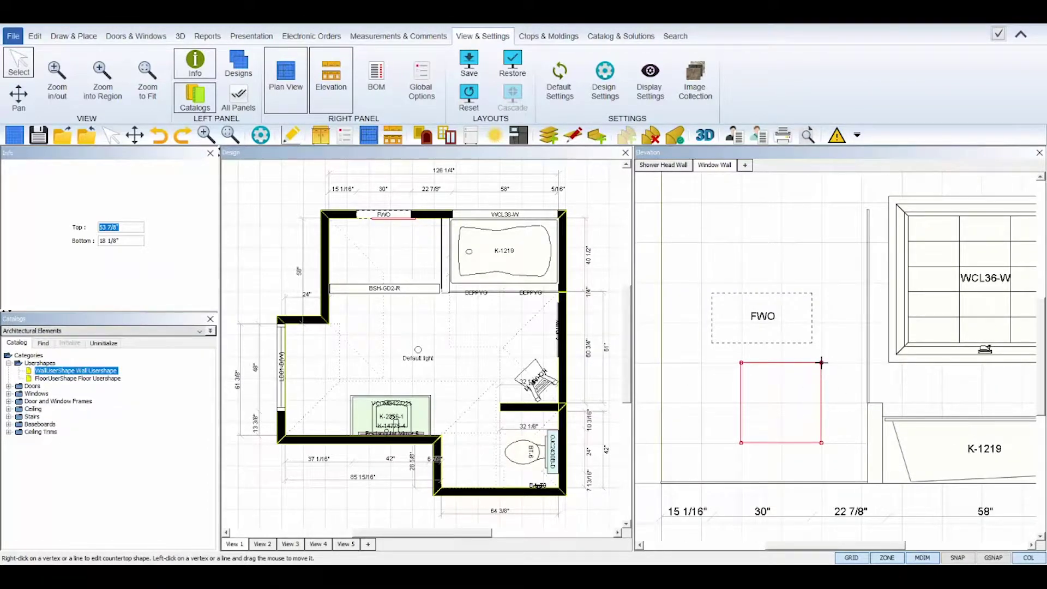
{"action": "left_click", "coordinate": [821, 362]}
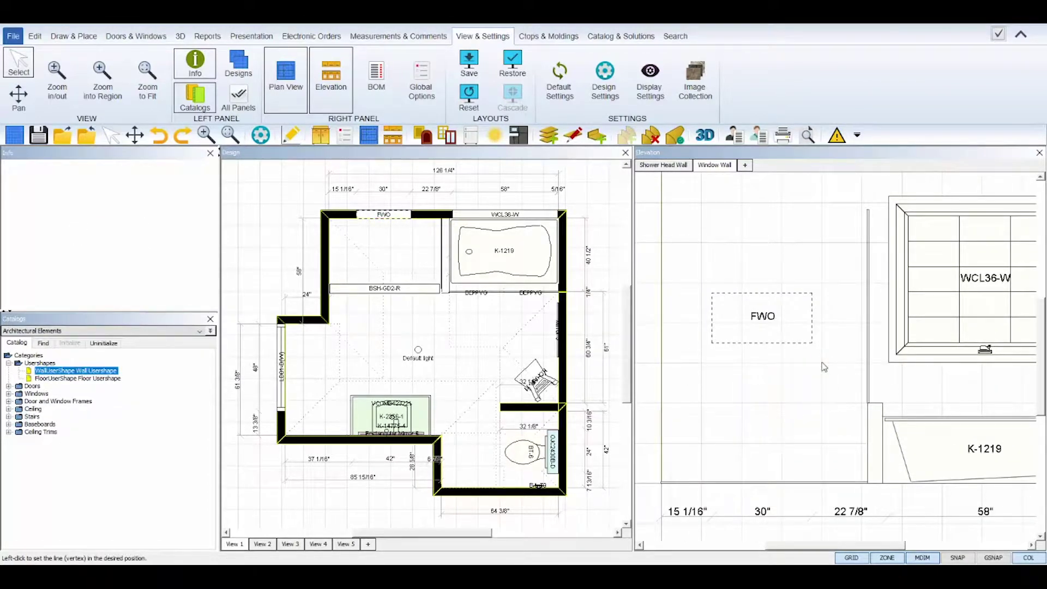
{"action": "left_click", "coordinate": [833, 317]}
{"action": "left_click", "coordinate": [158, 136]}
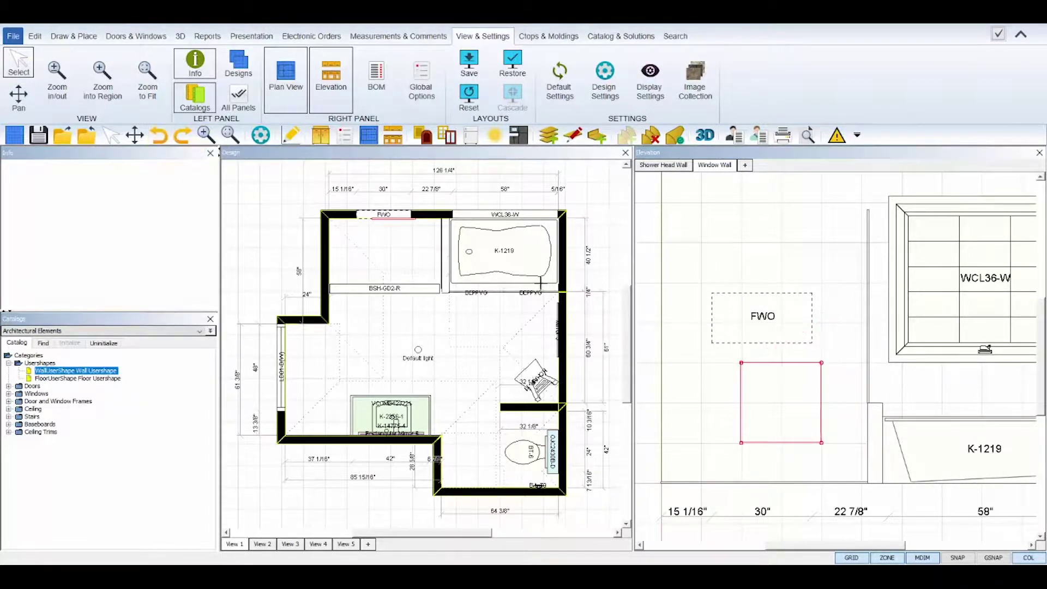
Extend the shape's top above FWO and its left and right edges past it
{"action": "left_click", "coordinate": [776, 362]}
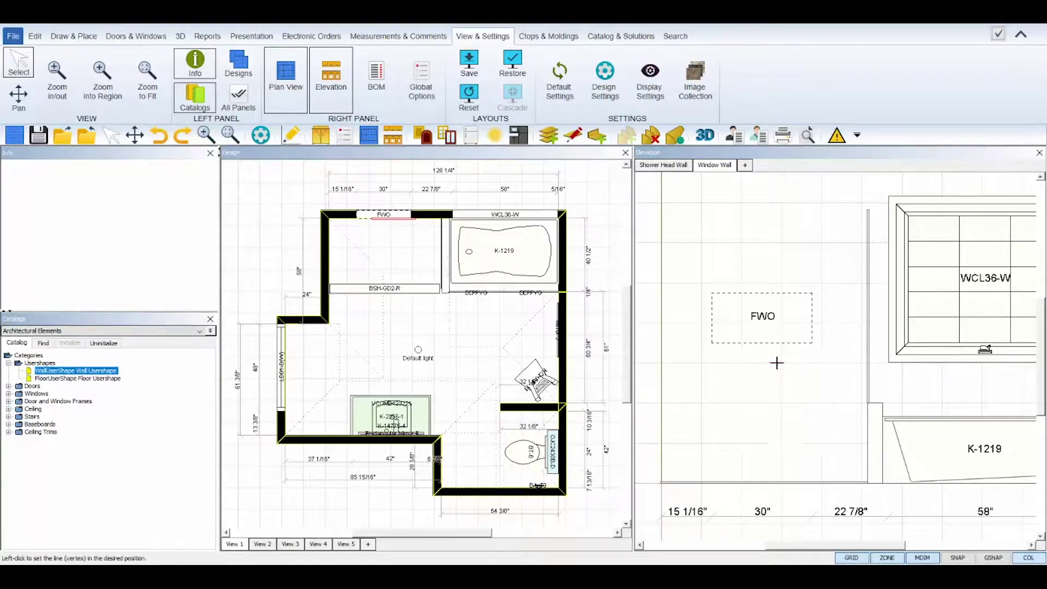
{"action": "left_click", "coordinate": [775, 239]}
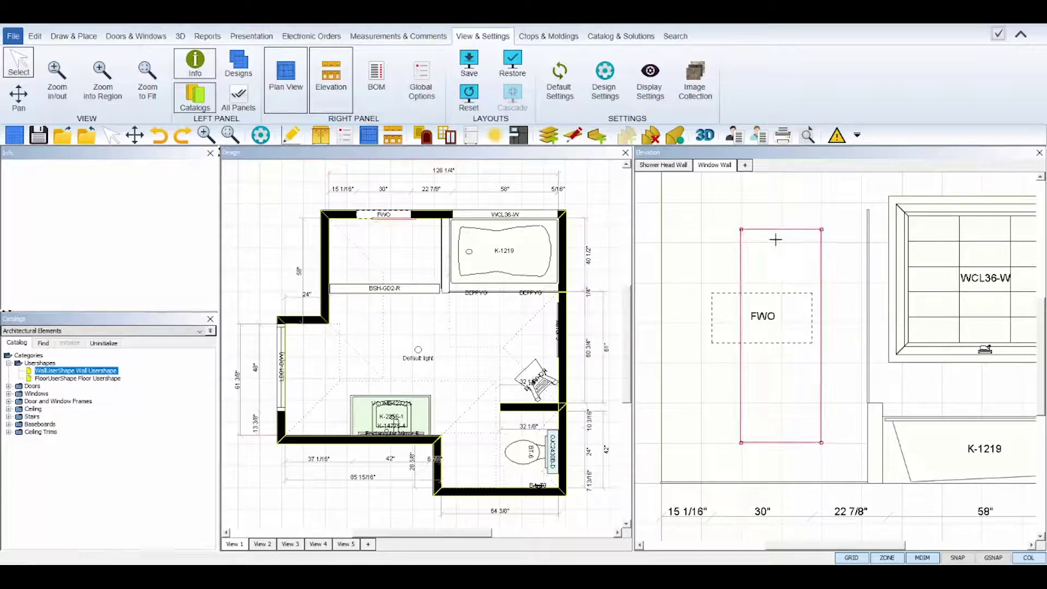
{"action": "left_click", "coordinate": [740, 260]}
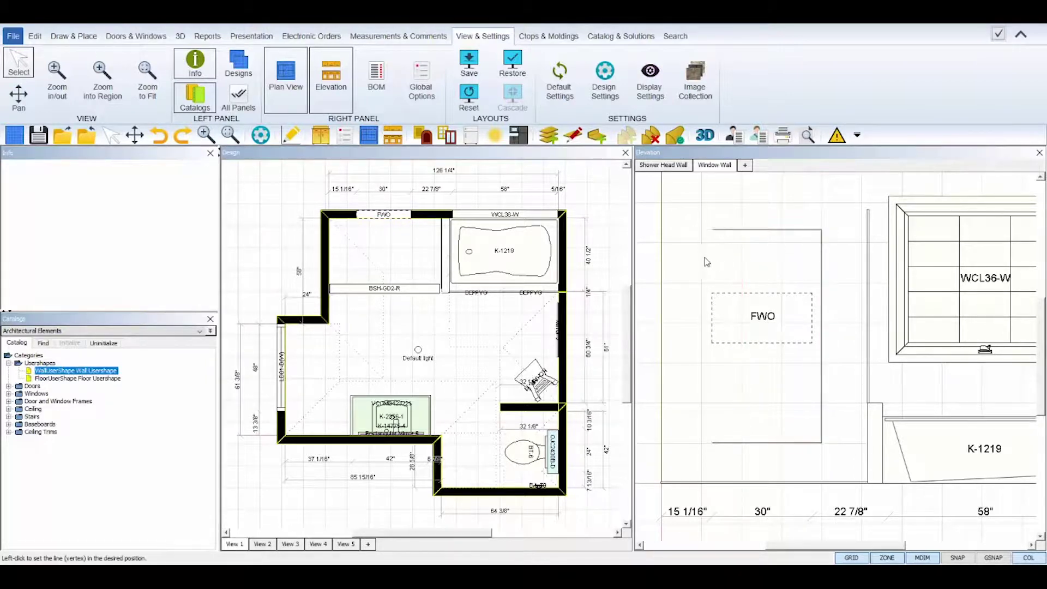
{"action": "left_click", "coordinate": [702, 263]}
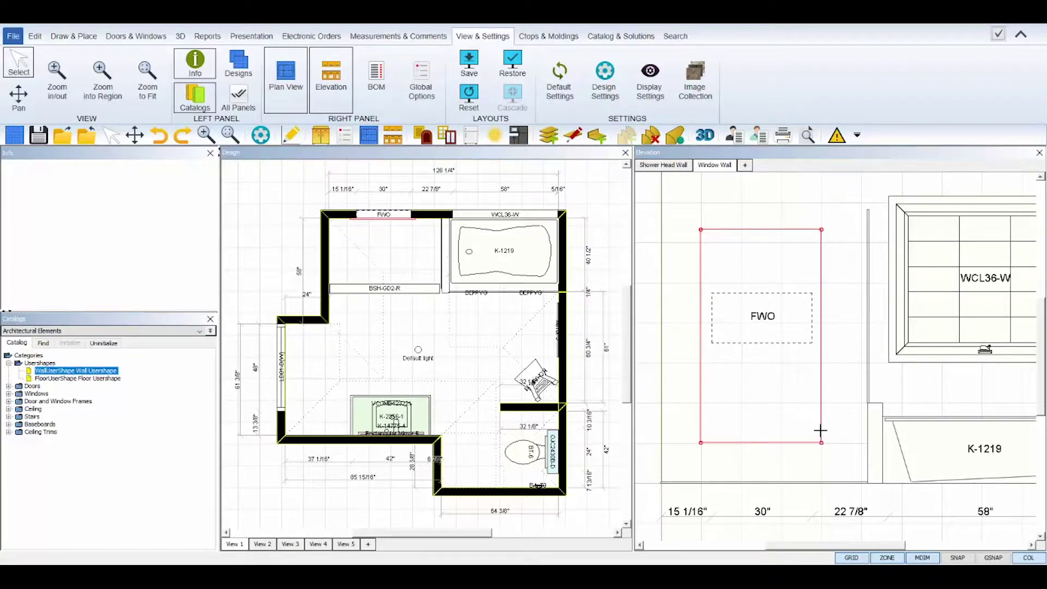
{"action": "left_click_drag", "start_coordinate": [820, 431], "coordinate": [846, 432]}
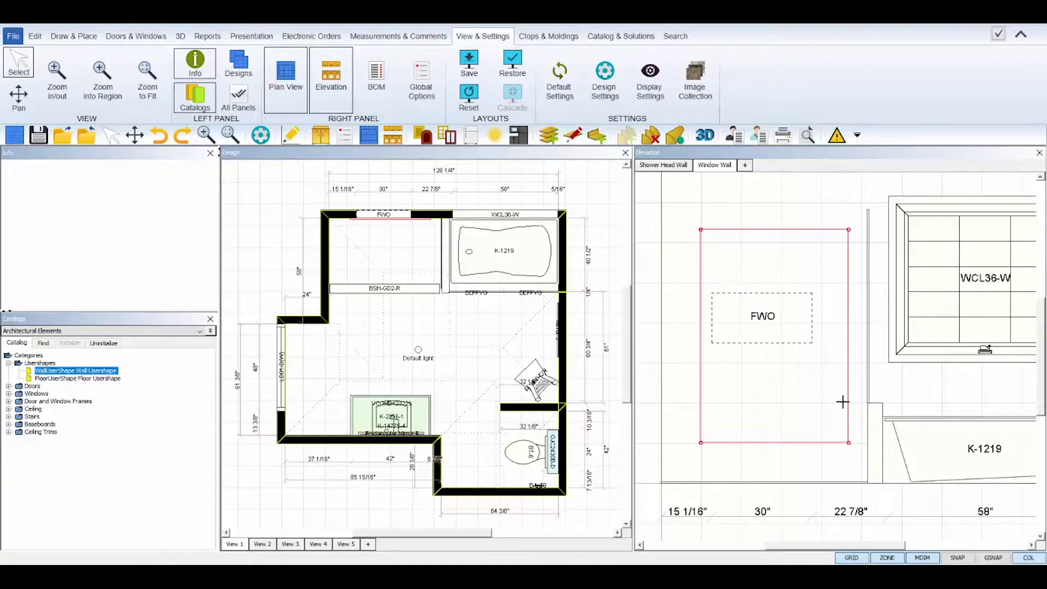
{"action": "right_click", "coordinate": [848, 228]}
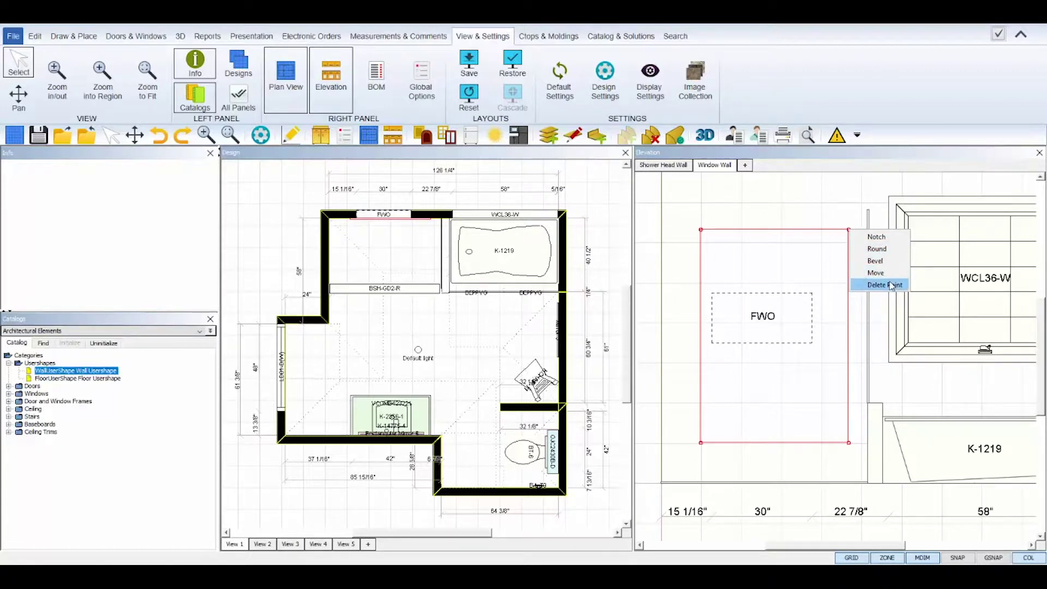
{"action": "left_click", "coordinate": [786, 229]}
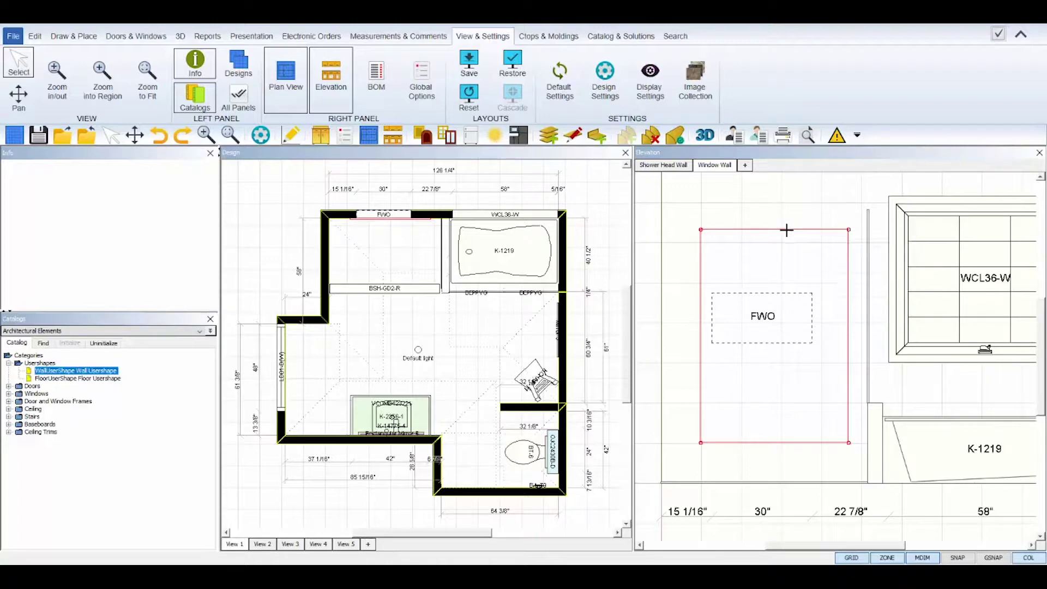
{"action": "left_click", "coordinate": [786, 231]}
{"action": "right_click", "coordinate": [786, 230]}
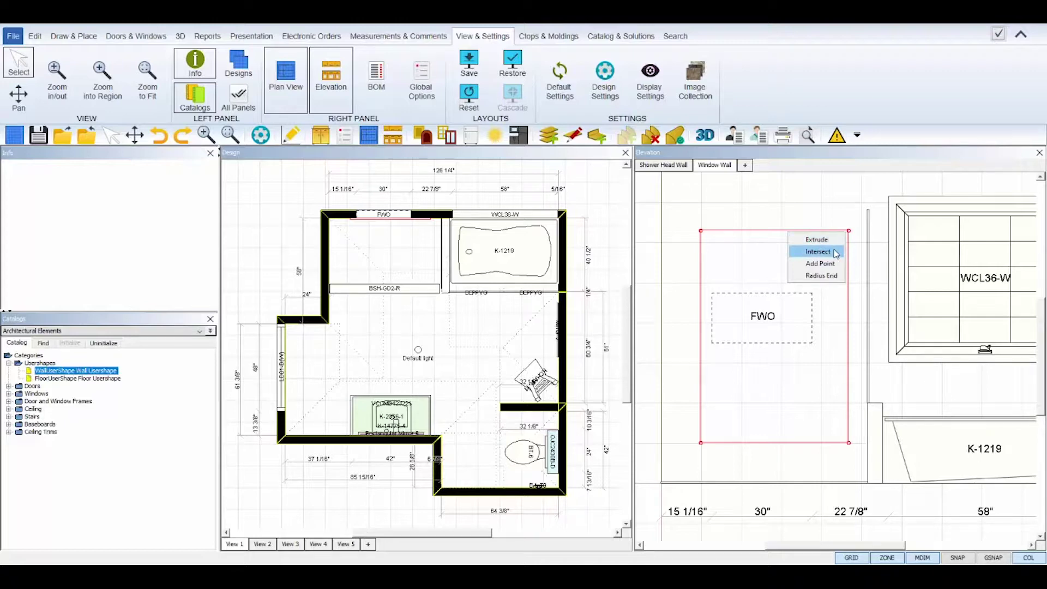
{"action": "left_click", "coordinate": [817, 275]}
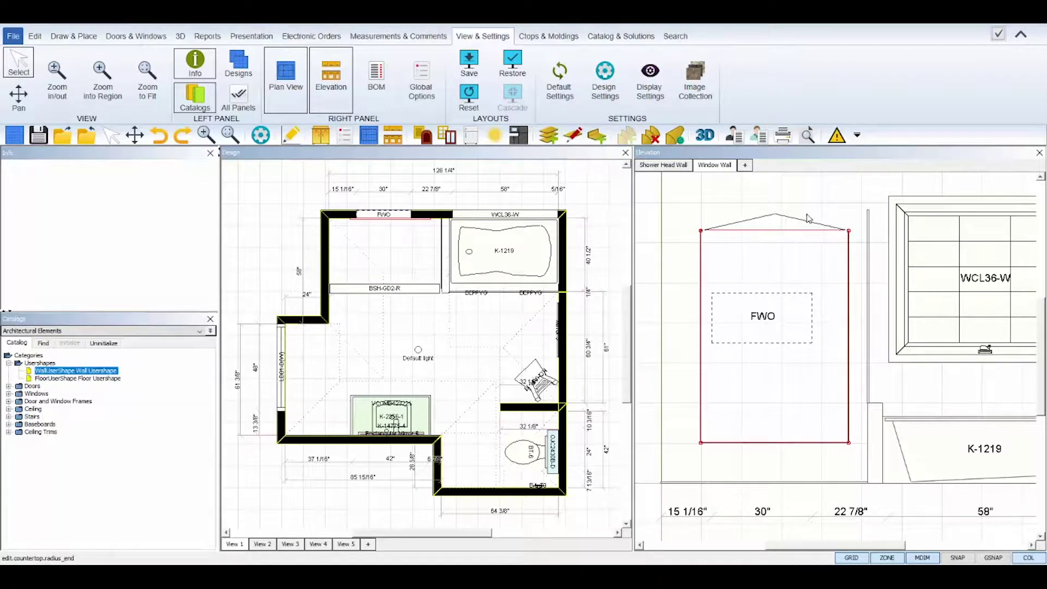
{"action": "left_click", "coordinate": [798, 213]}
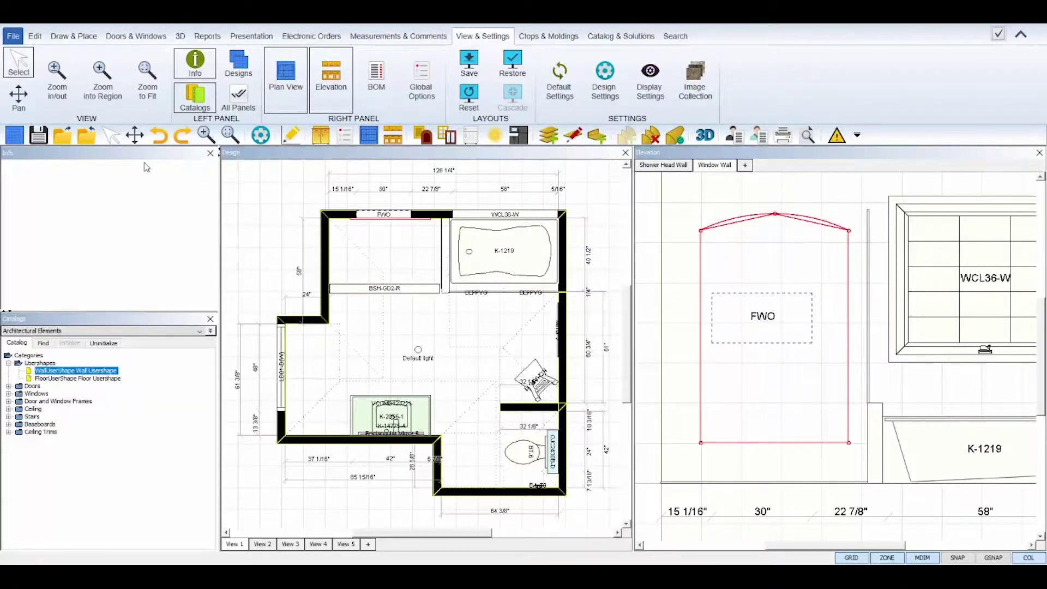
{"action": "left_click", "coordinate": [158, 135]}
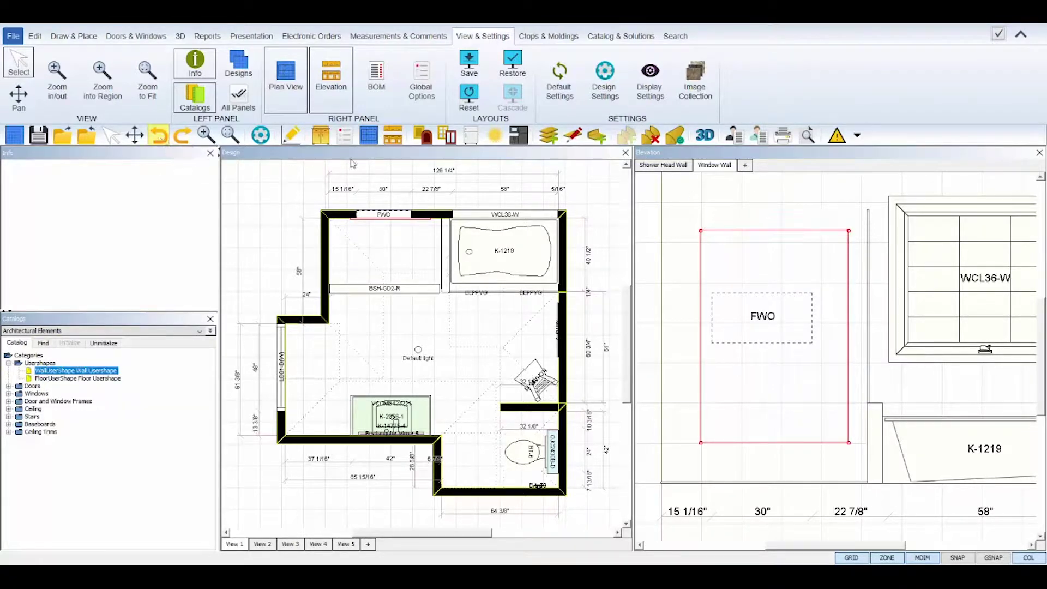
{"action": "left_click", "coordinate": [800, 226]}
Open the wall shape's Attributes dialog to its Texture settings
{"action": "right_click", "coordinate": [796, 259]}
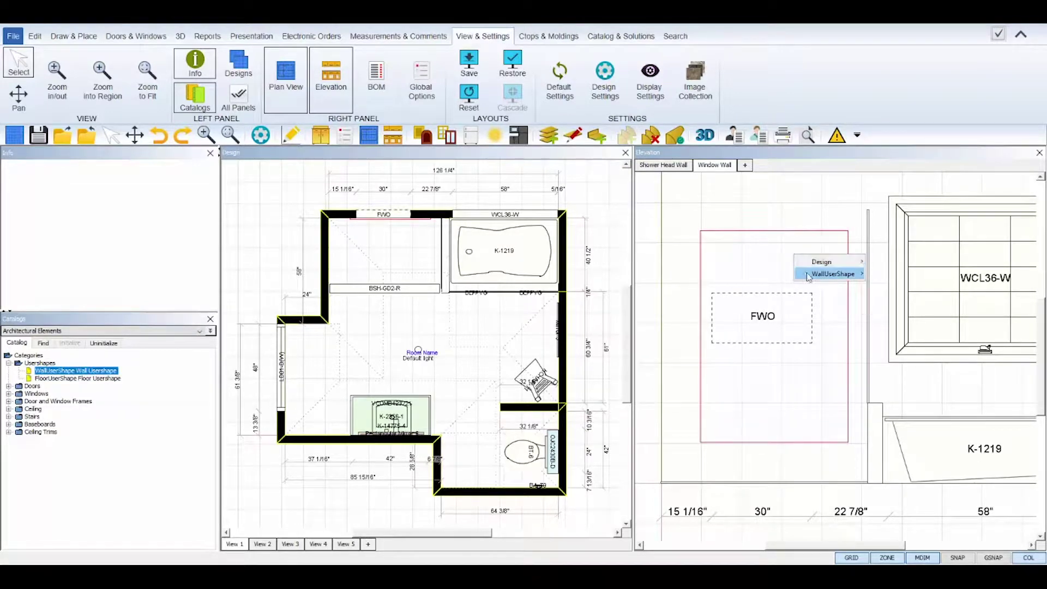
{"action": "mouse_move", "coordinate": [839, 276]}
{"action": "left_click", "coordinate": [886, 349]}
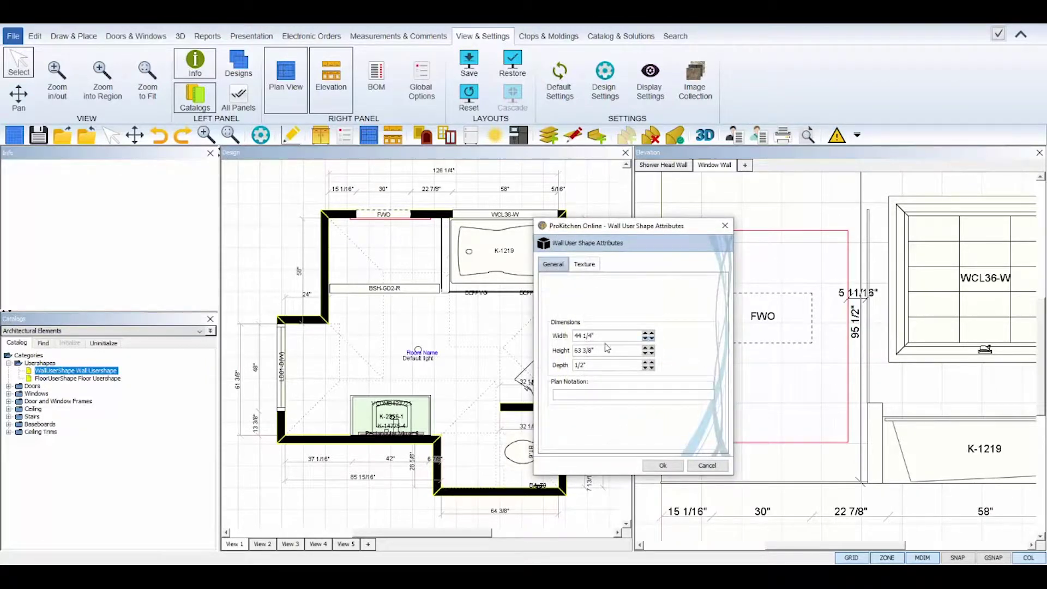
{"action": "left_click", "coordinate": [602, 351]}
{"action": "left_click", "coordinate": [583, 267]}
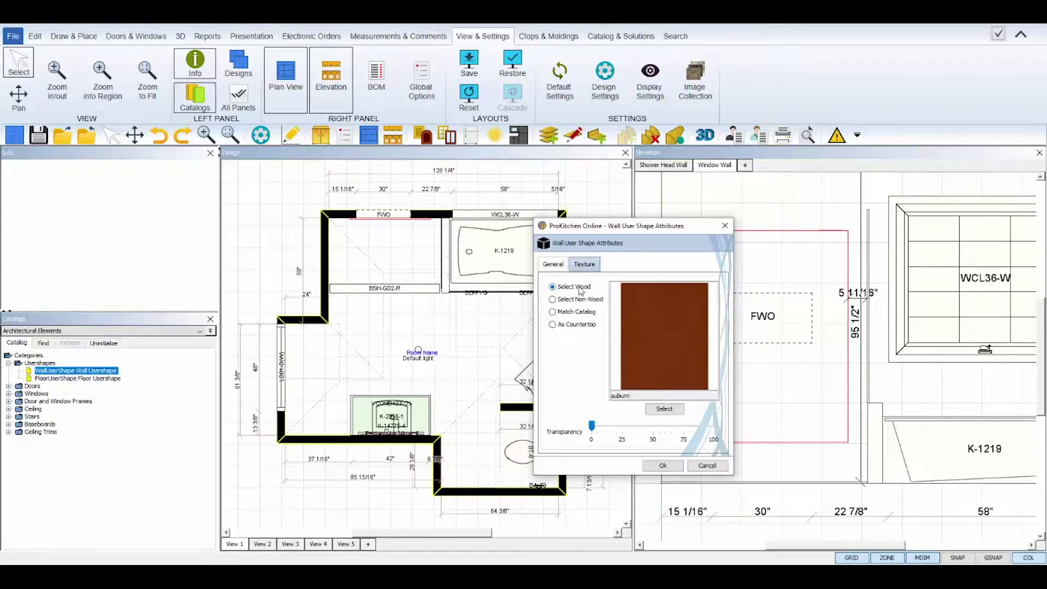
Browse the Alder, Birch and Cherry wood finishes, then close the wood picker
{"action": "left_click", "coordinate": [665, 409]}
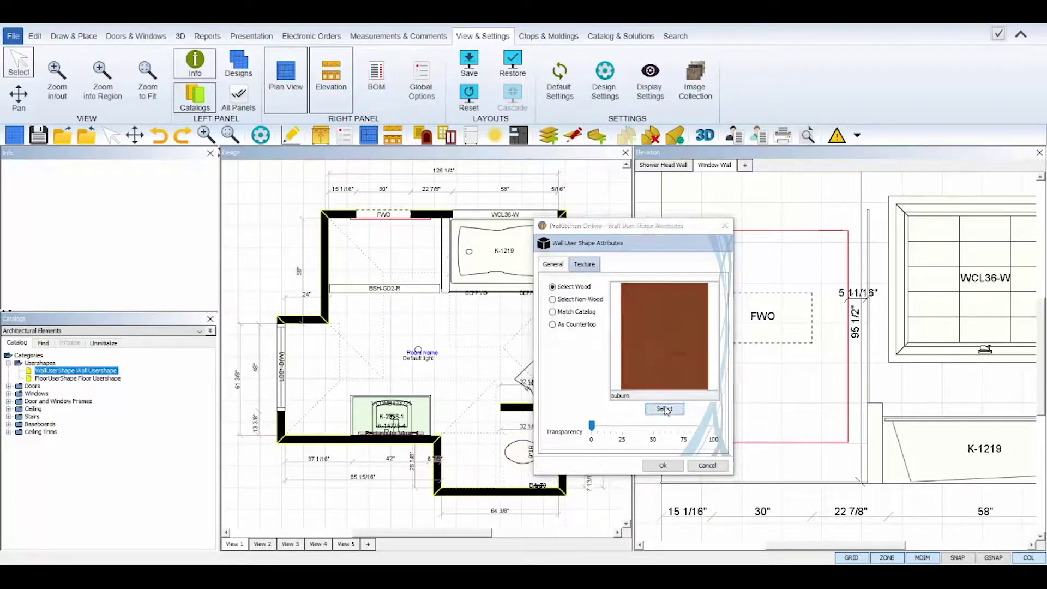
{"action": "left_click", "coordinate": [566, 275]}
{"action": "left_click", "coordinate": [565, 283]}
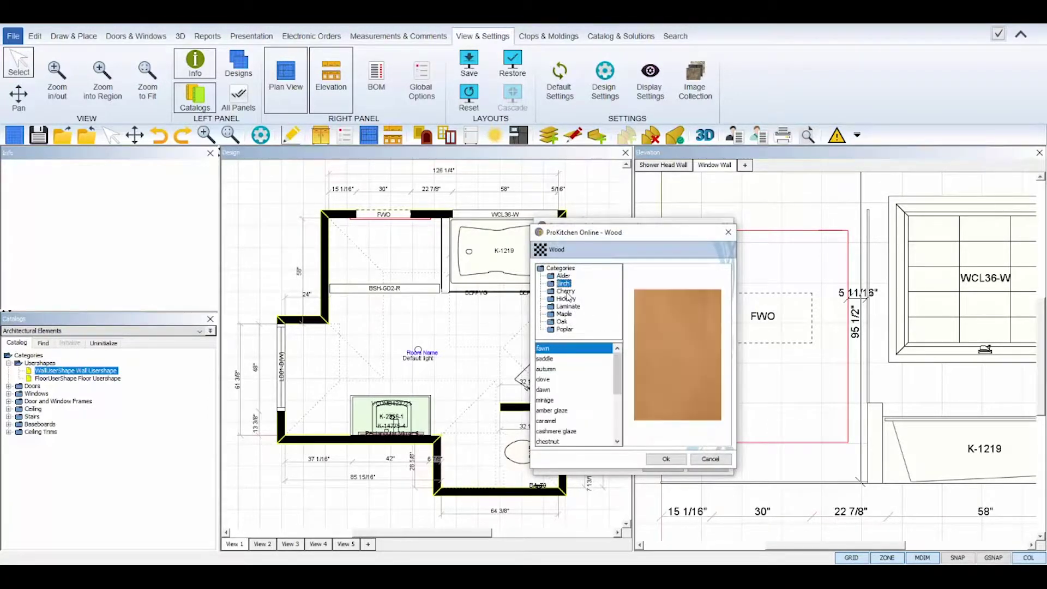
{"action": "left_click", "coordinate": [566, 291]}
{"action": "left_click", "coordinate": [677, 460]}
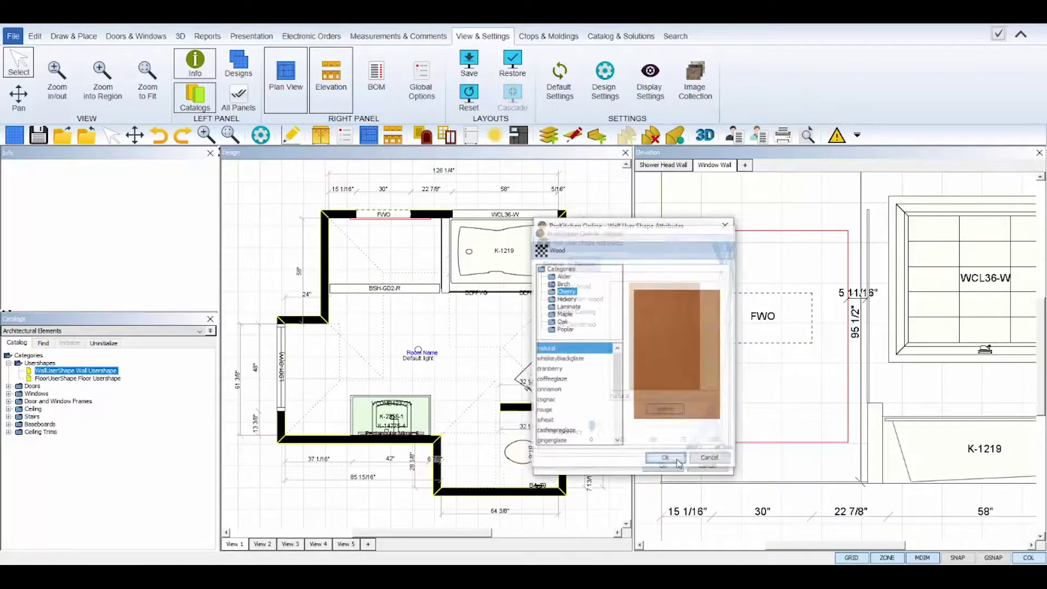
Choose a Non-Wood texture: the floral Wallpaper 7055-024
{"action": "left_click", "coordinate": [567, 300]}
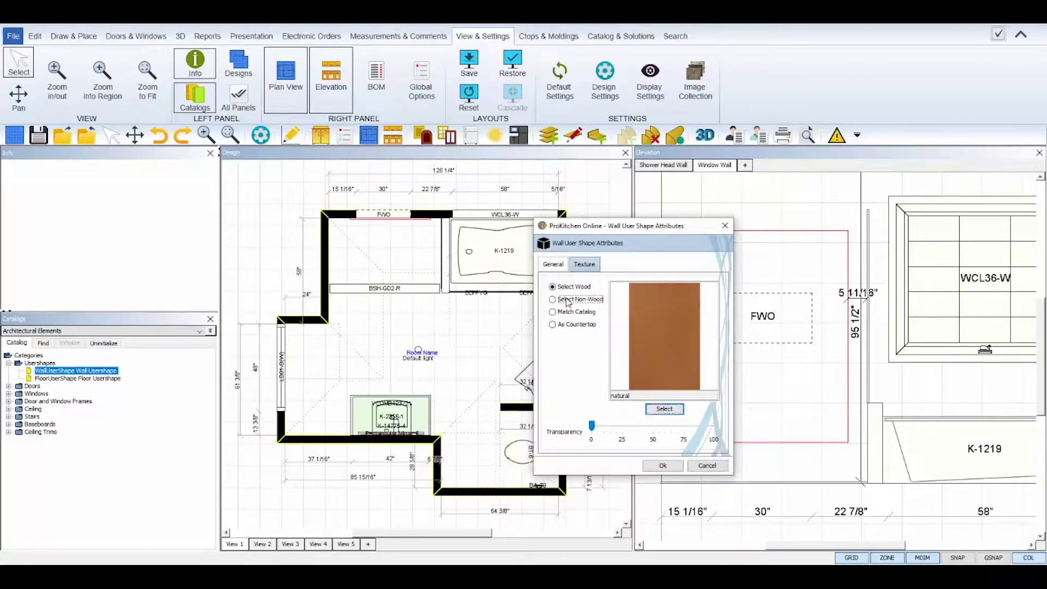
{"action": "left_click", "coordinate": [659, 409]}
{"action": "left_click", "coordinate": [478, 287]}
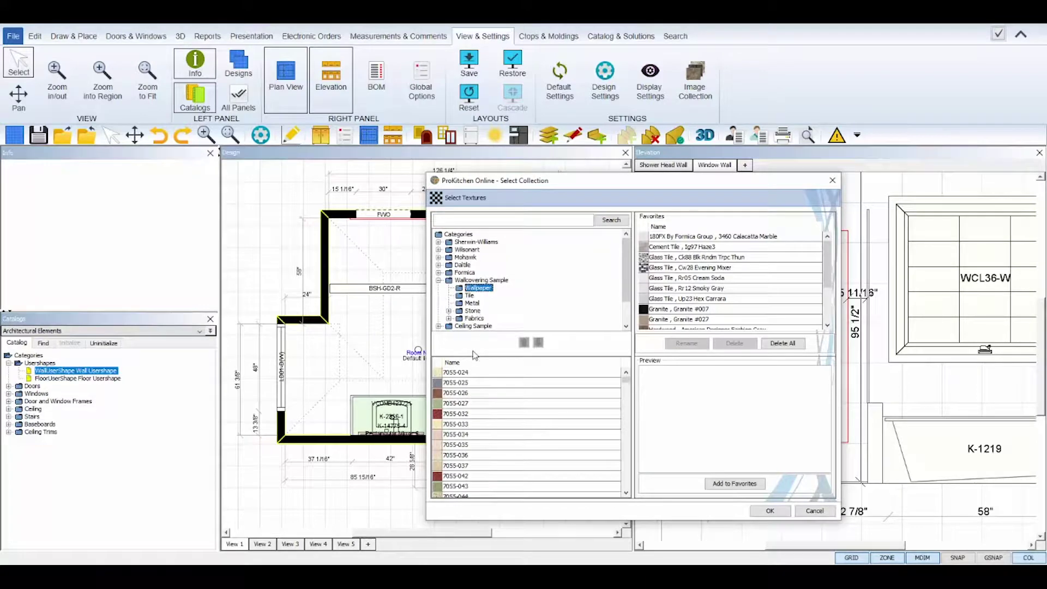
{"action": "left_click", "coordinate": [456, 372]}
{"action": "left_click", "coordinate": [769, 510]}
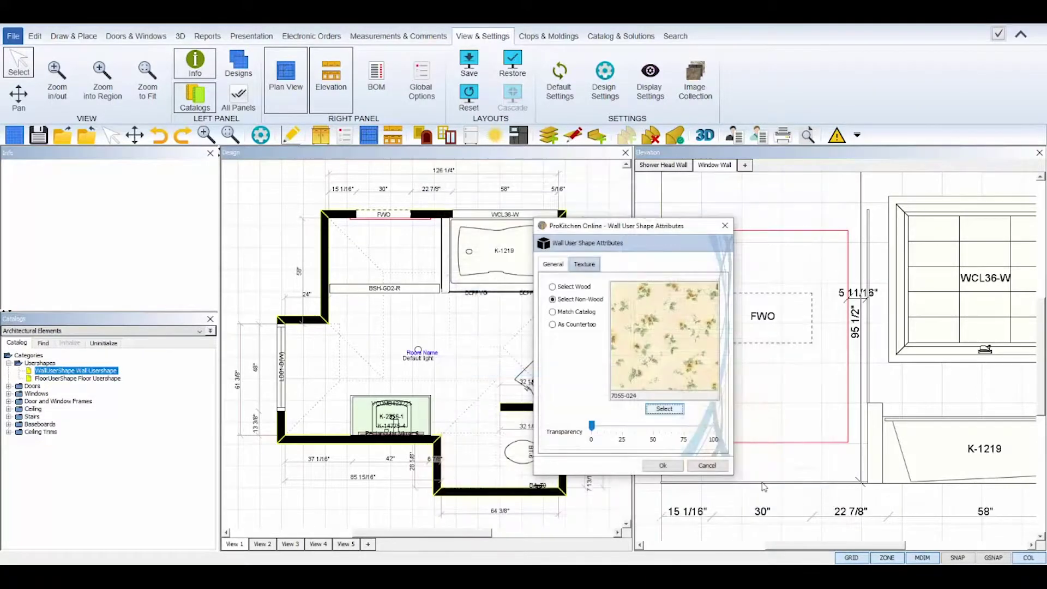
Try catalog and countertop matching, then return to the wallpaper at about 75 transparency
{"action": "left_click", "coordinate": [578, 312]}
{"action": "left_click", "coordinate": [632, 287]}
{"action": "left_click", "coordinate": [632, 296]}
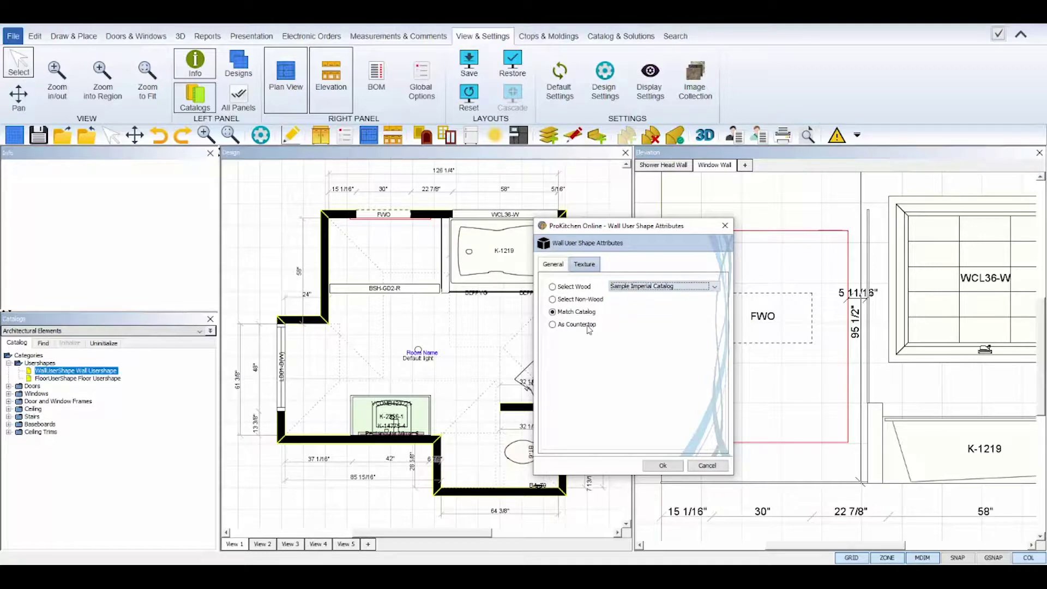
{"action": "left_click", "coordinate": [587, 326]}
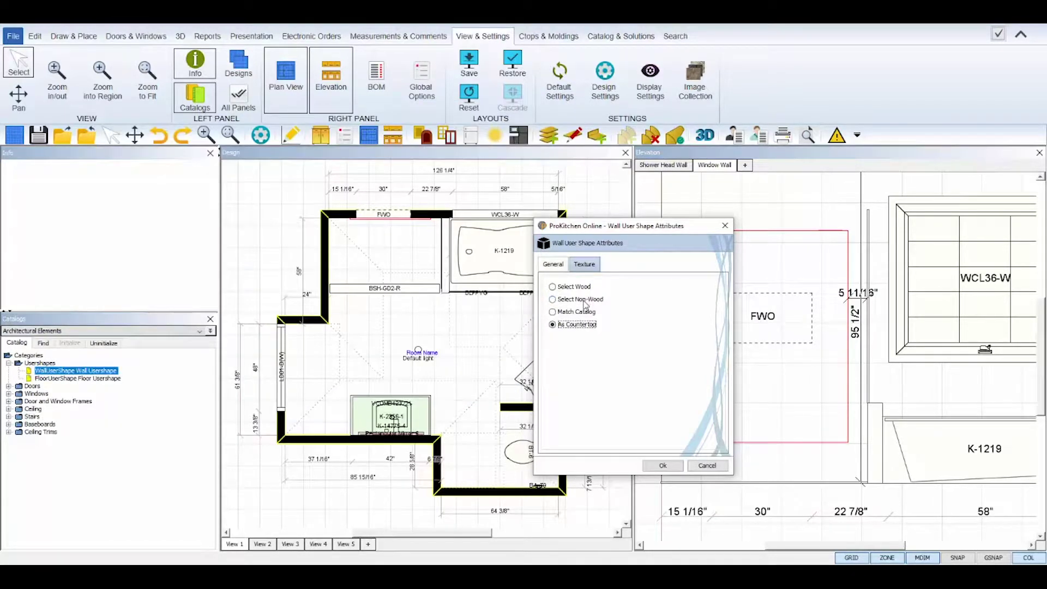
{"action": "left_click", "coordinate": [585, 304]}
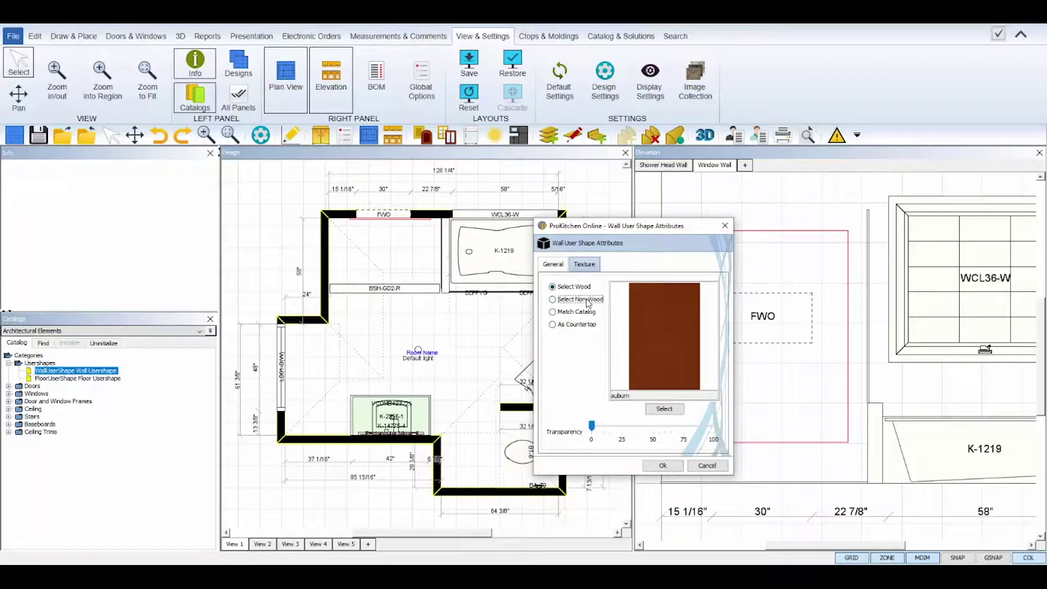
{"action": "left_click_drag", "start_coordinate": [596, 430], "coordinate": [686, 455]}
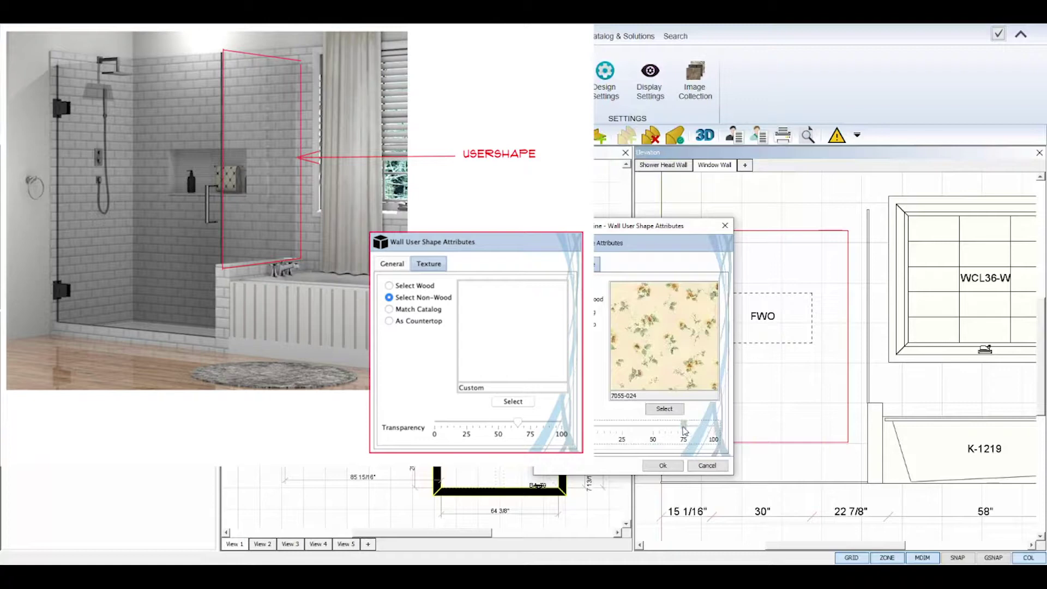
Lower the transparency, switch the texture to As Countertop and confirm the attributes
{"action": "left_click_drag", "start_coordinate": [681, 429], "coordinate": [591, 429]}
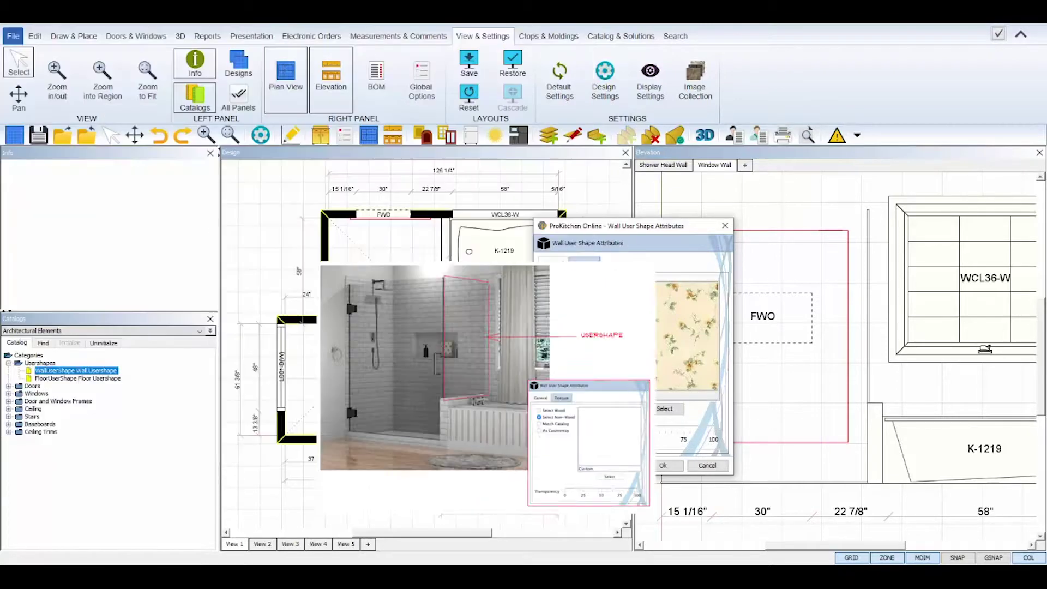
{"action": "left_click", "coordinate": [552, 323]}
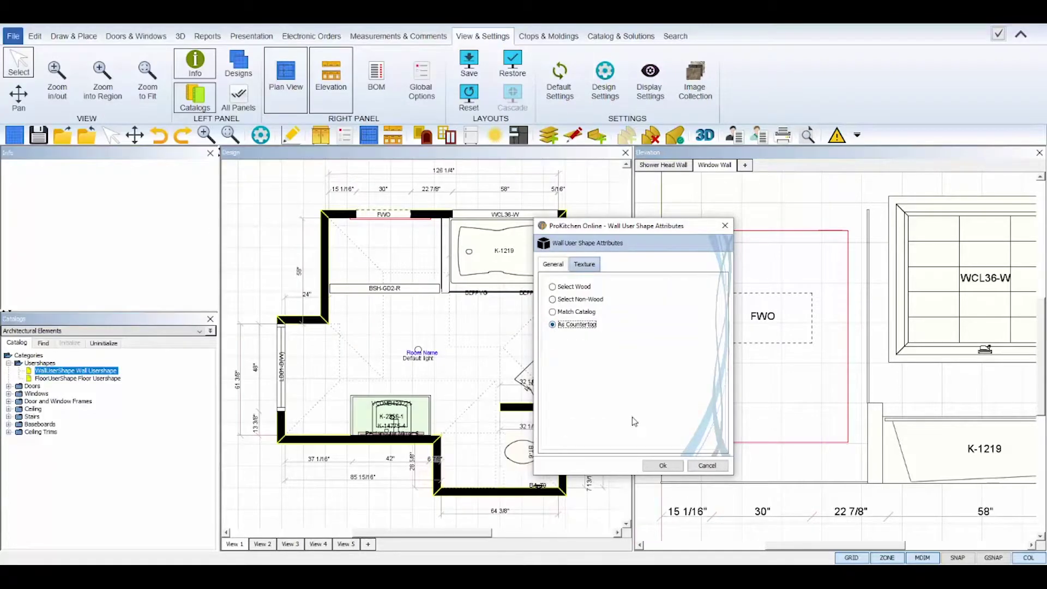
{"action": "left_click", "coordinate": [663, 465]}
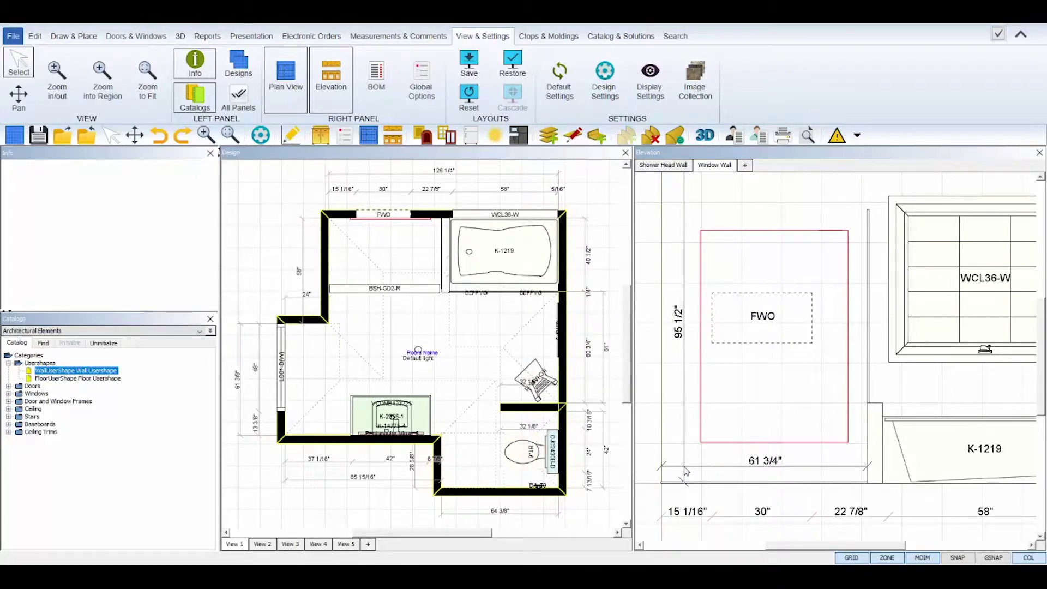
Delete the large wall user shape surrounding FWO
{"action": "right_click", "coordinate": [770, 369]}
{"action": "mouse_move", "coordinate": [782, 390]}
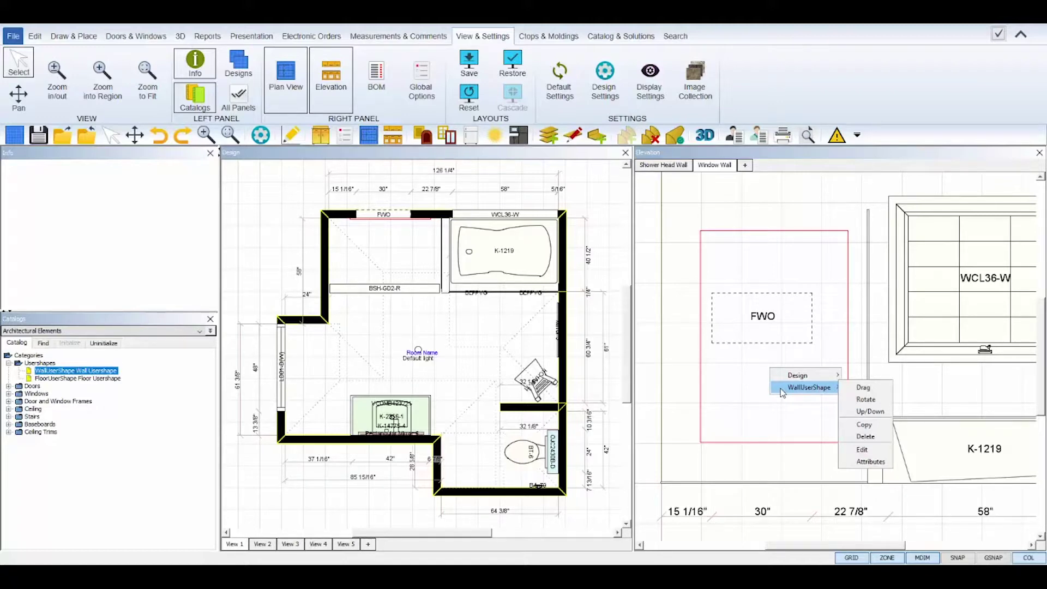
{"action": "left_click", "coordinate": [863, 436]}
Select and deselect the FWO opening, then preview the Floor Usershape in the catalog
{"action": "left_click", "coordinate": [767, 322]}
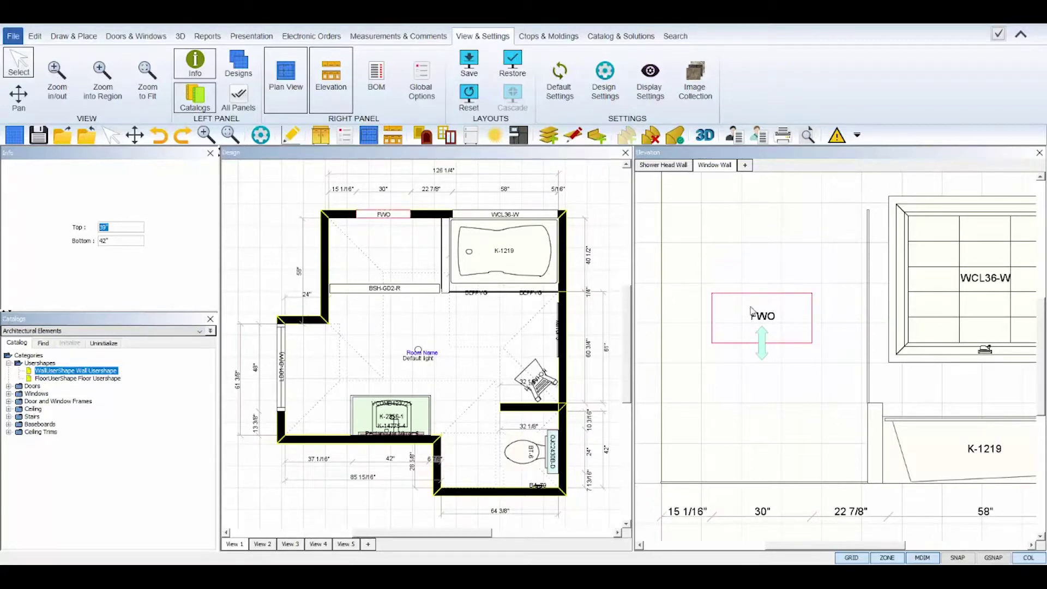
{"action": "left_click", "coordinate": [604, 216]}
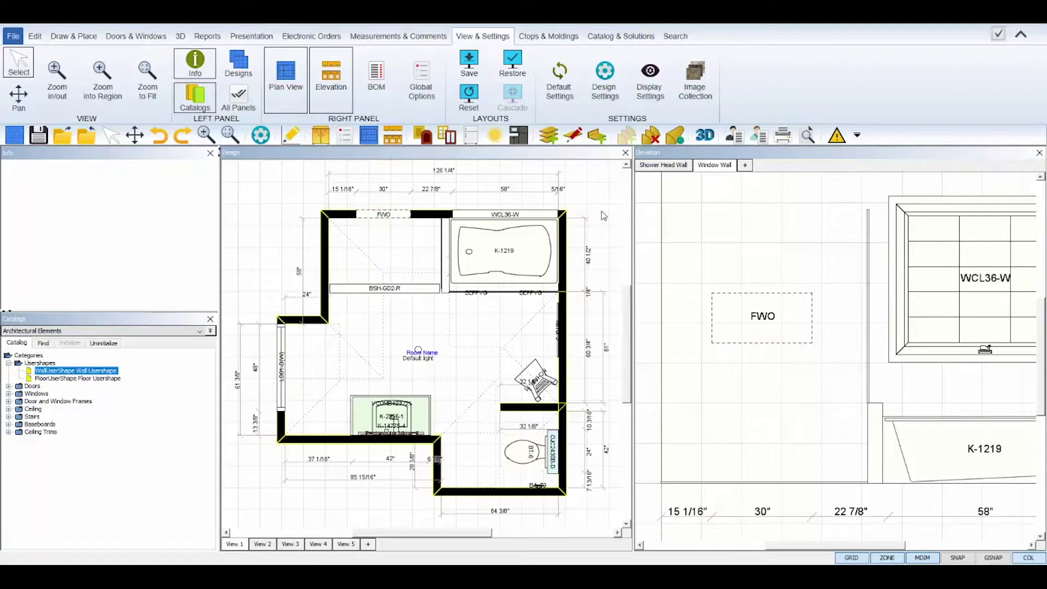
{"action": "left_click", "coordinate": [53, 378]}
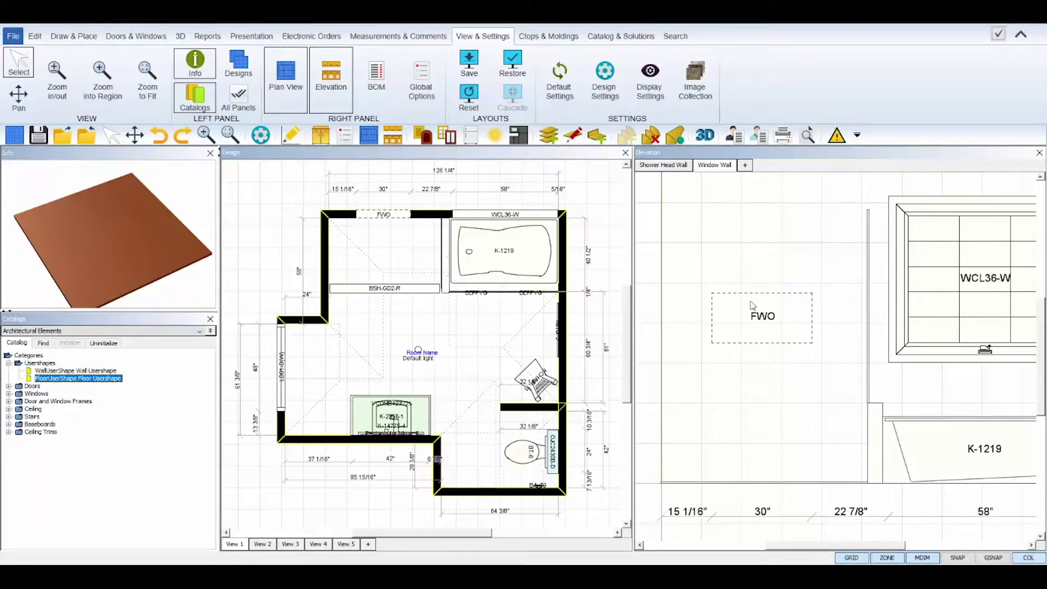
Drop a Floor Usershape into the upper-left room below FWO, at Left 17 9/16"
{"action": "left_click", "coordinate": [771, 345]}
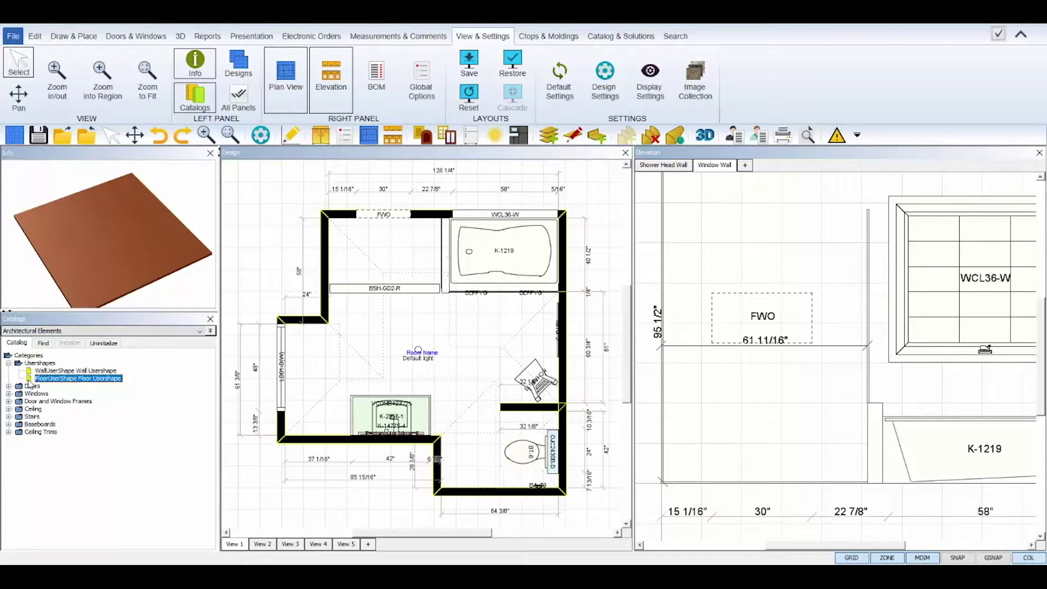
{"action": "left_click_drag", "start_coordinate": [30, 383], "coordinate": [362, 232]}
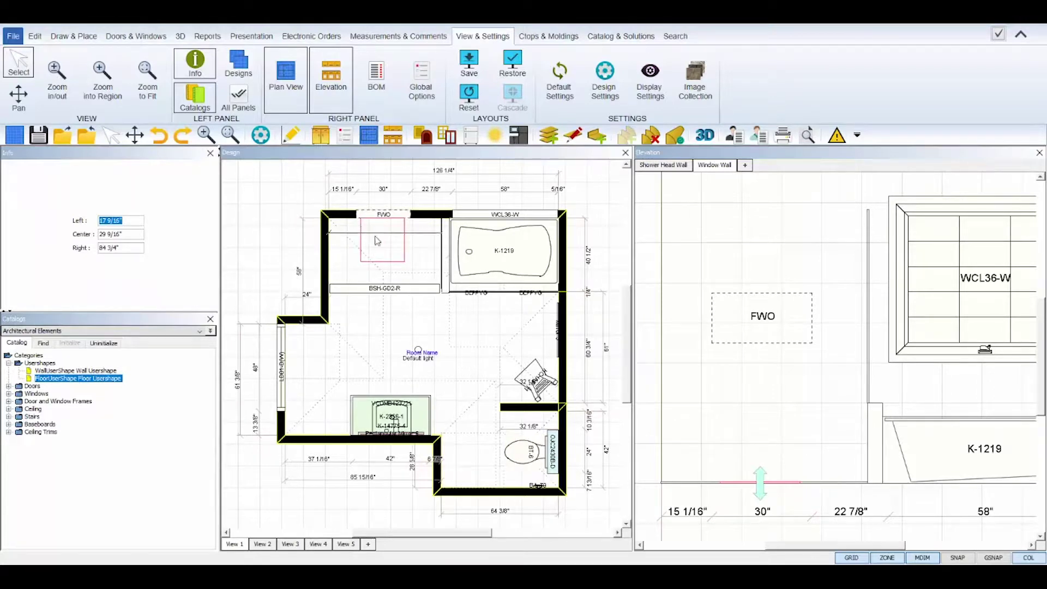
Resize the floor shape in its Attributes to 30" wide, 1" deep and 15" high
{"action": "right_click", "coordinate": [387, 248]}
{"action": "mouse_move", "coordinate": [426, 276]}
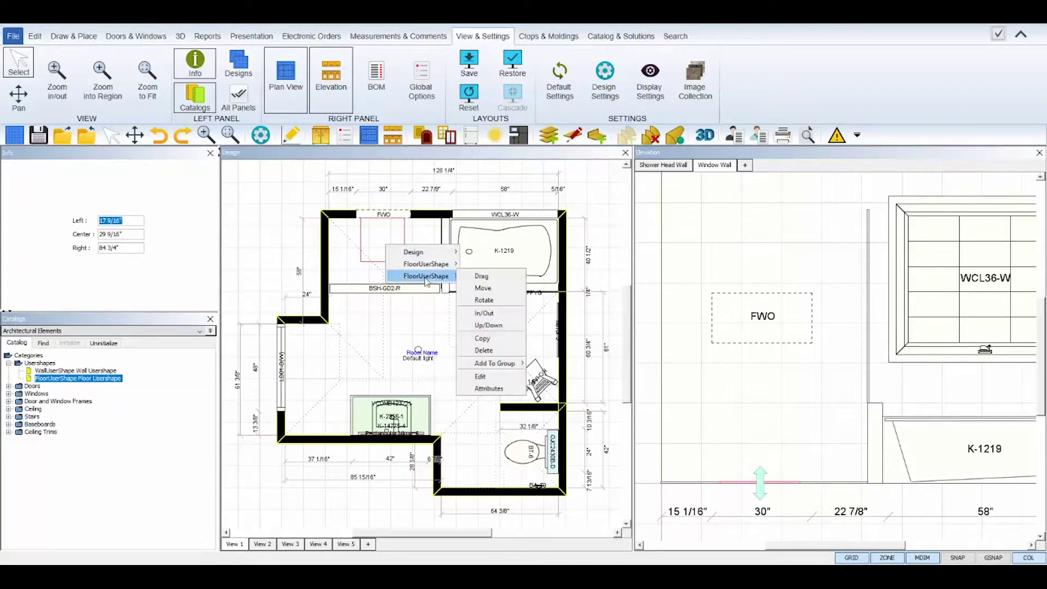
{"action": "left_click", "coordinate": [496, 388]}
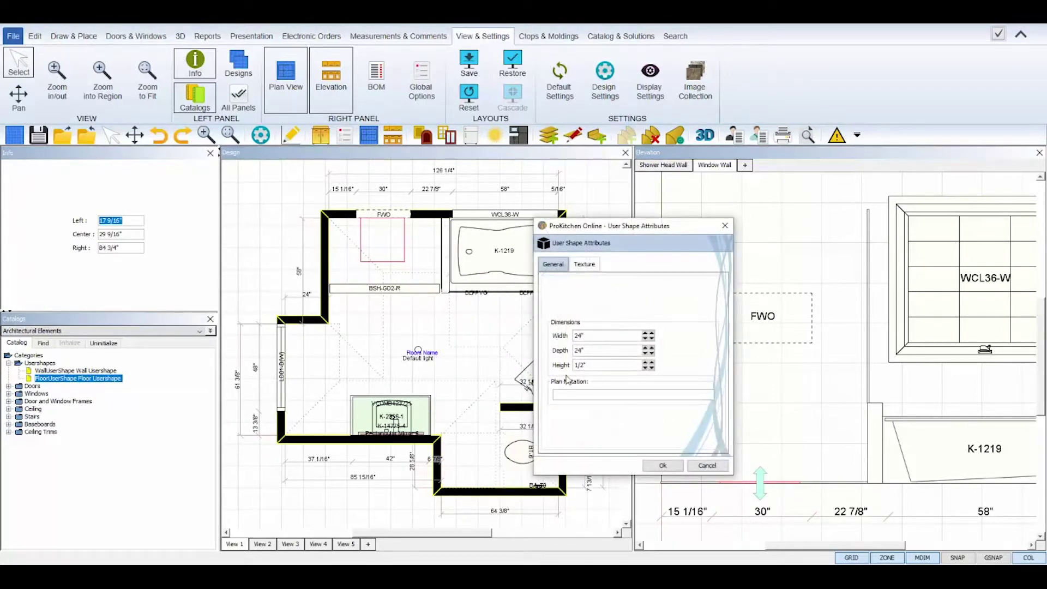
{"action": "left_click_drag", "start_coordinate": [595, 335], "coordinate": [567, 339]}
{"action": "type", "text": "3"}
{"action": "type", "text": "1"}
{"action": "left_click", "coordinate": [596, 367]}
{"action": "left_click_drag", "start_coordinate": [574, 365], "coordinate": [590, 365]}
{"action": "type", "text": "15"}
Give the floor shape a Non-Wood Smoky Gray tile texture and apply the attributes
{"action": "left_click", "coordinate": [585, 266]}
{"action": "left_click", "coordinate": [577, 299]}
{"action": "left_click", "coordinate": [663, 409]}
{"action": "left_click_drag", "start_coordinate": [827, 271], "coordinate": [827, 306]}
{"action": "left_click", "coordinate": [739, 312]}
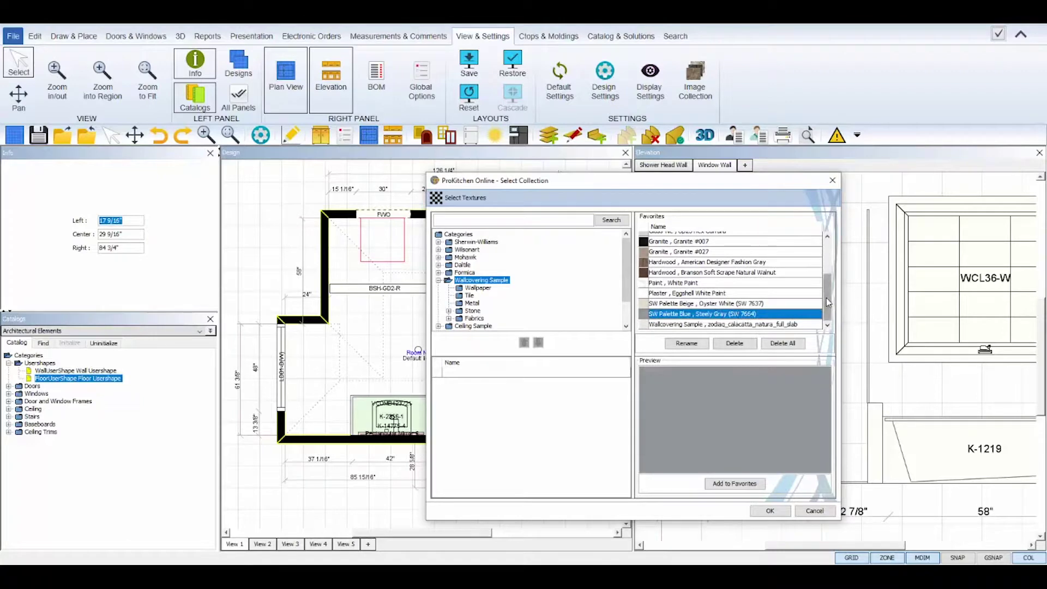
{"action": "scroll", "coordinate": [734, 308], "scroll_direction": "up", "scroll_amount": 3}
{"action": "left_click", "coordinate": [709, 288]}
{"action": "left_click", "coordinate": [771, 511]}
{"action": "left_click", "coordinate": [662, 465]}
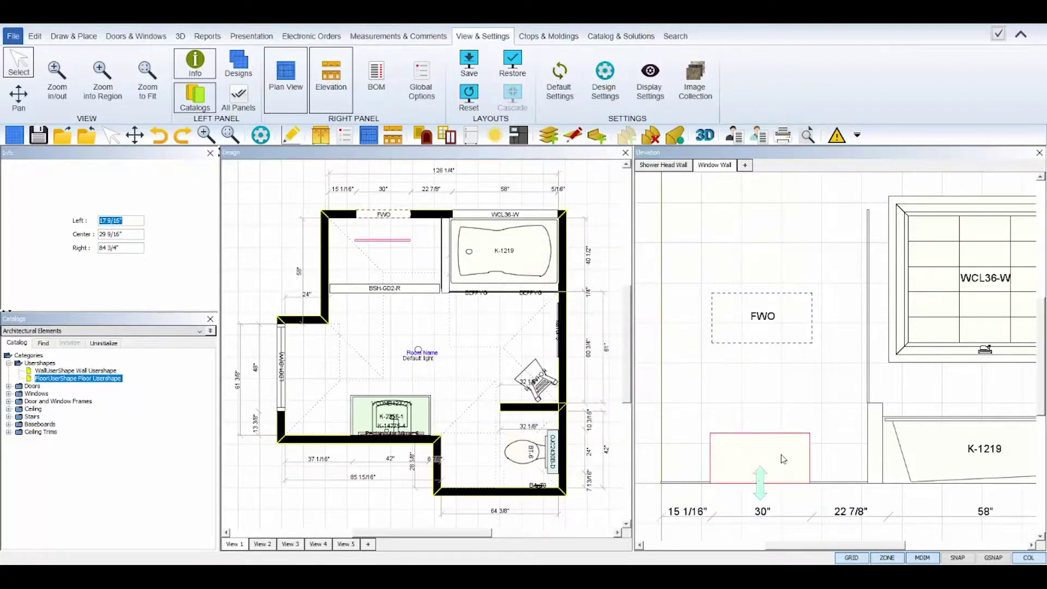
{"action": "right_click", "coordinate": [782, 457]}
Raise the floor shape so its bottom sits 42" off the floor
{"action": "mouse_move", "coordinate": [821, 474]}
{"action": "left_click", "coordinate": [884, 411]}
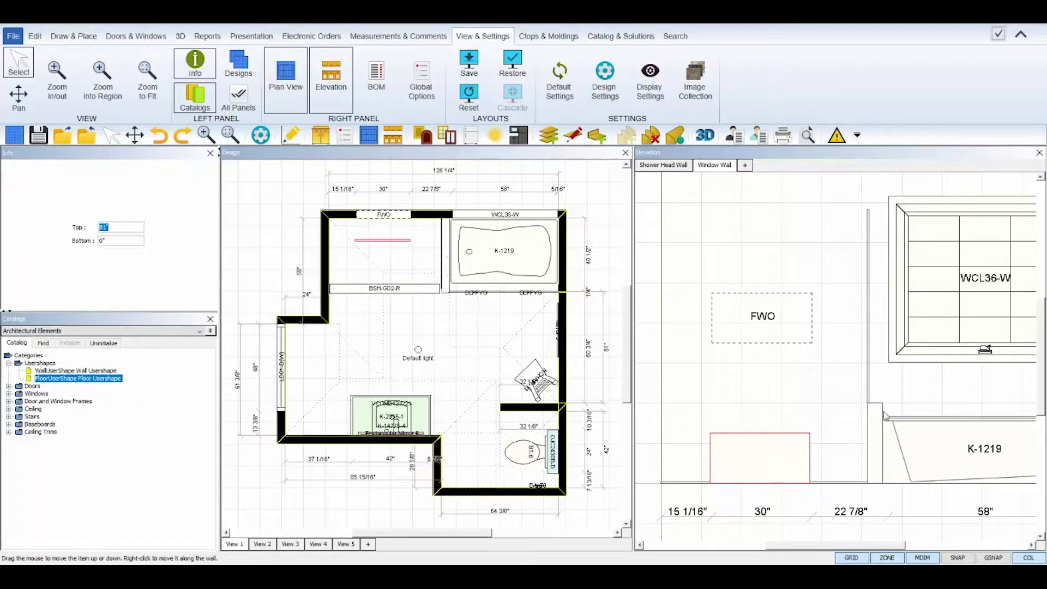
{"action": "left_click_drag", "start_coordinate": [134, 241], "coordinate": [102, 241]}
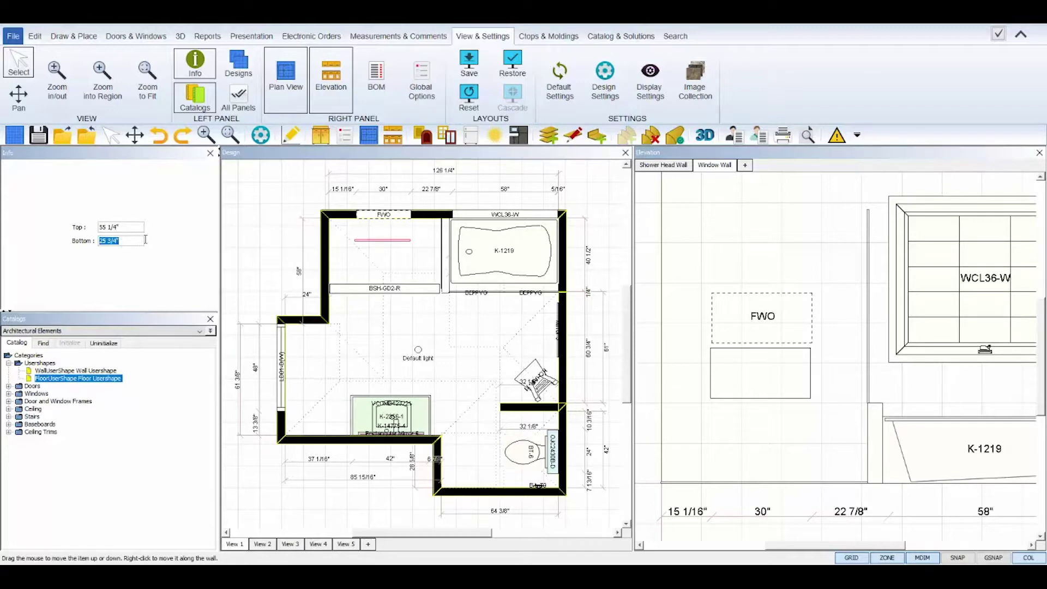
{"action": "type", "text": "42"}
{"action": "key", "text": "Return"}
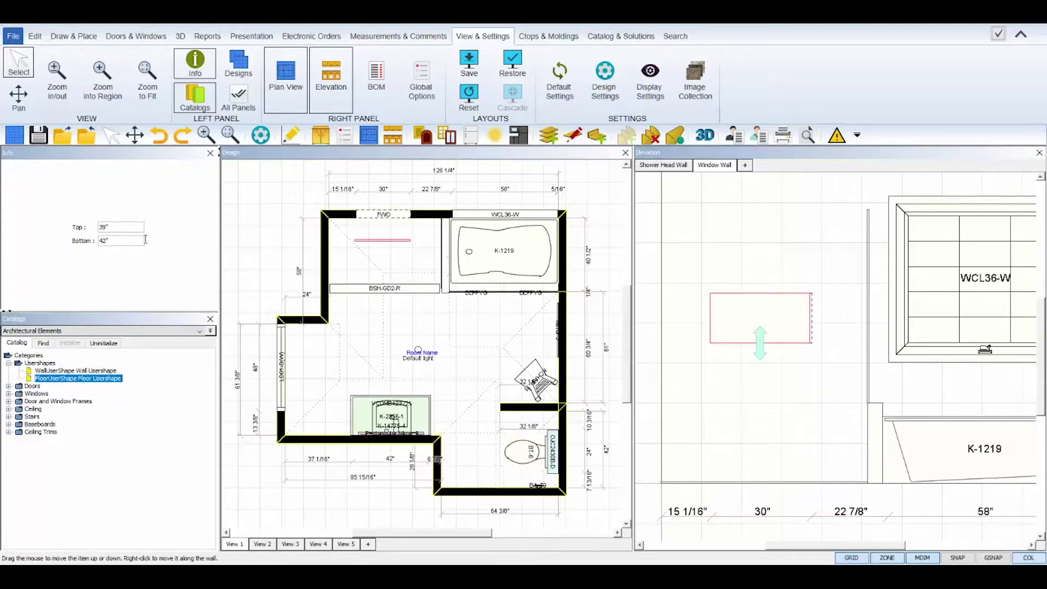
Push the raised shape in until it sits against the top wall
{"action": "scroll", "coordinate": [414, 349], "scroll_direction": "up", "scroll_amount": 2}
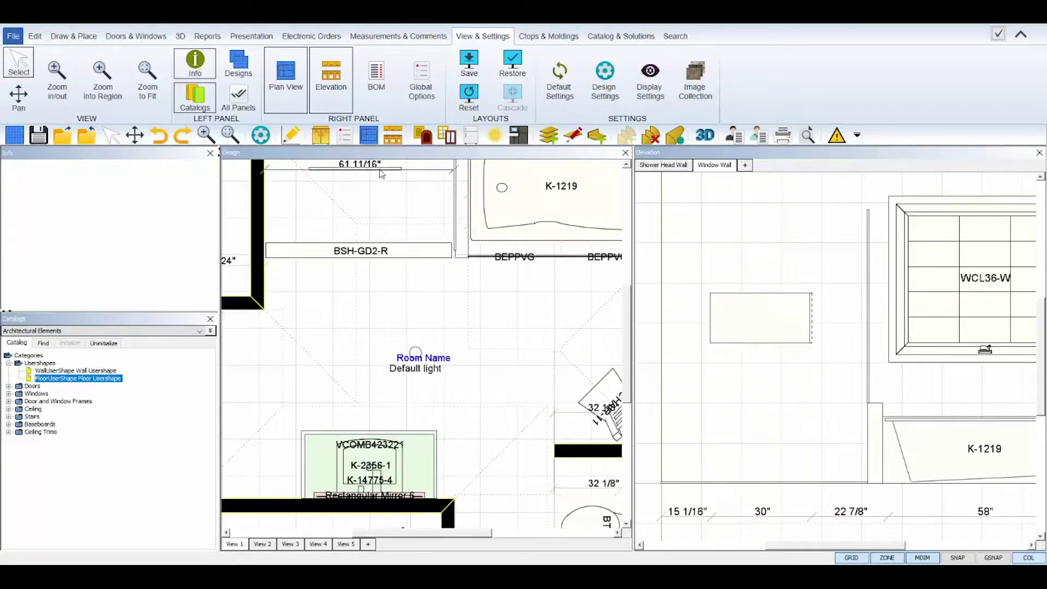
{"action": "right_click", "coordinate": [383, 174]}
{"action": "mouse_move", "coordinate": [430, 199]}
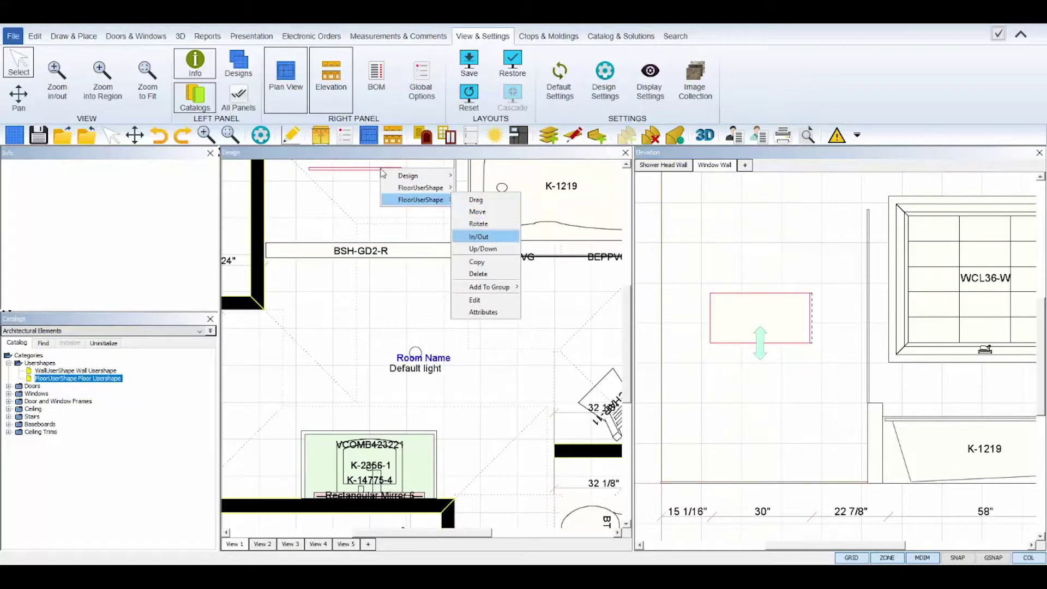
{"action": "left_click", "coordinate": [480, 235]}
{"action": "scroll", "coordinate": [322, 177], "scroll_direction": "down", "scroll_amount": 2}
{"action": "left_click", "coordinate": [347, 178]}
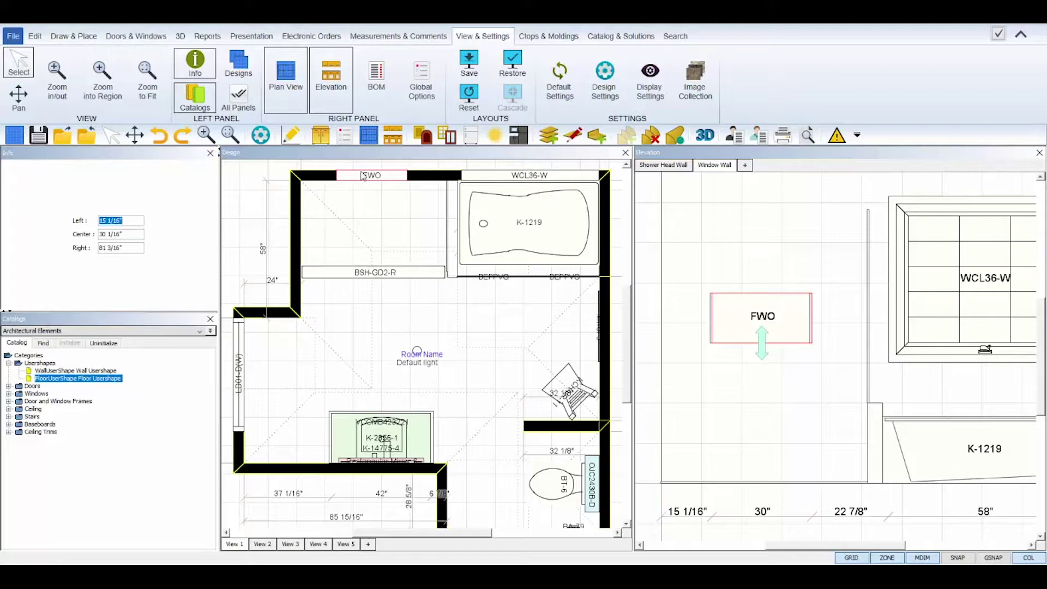
Slide the shape along the wall to line up beneath the FWO niche
{"action": "right_click", "coordinate": [363, 175]}
{"action": "mouse_move", "coordinate": [397, 210]}
{"action": "left_click", "coordinate": [436, 217]}
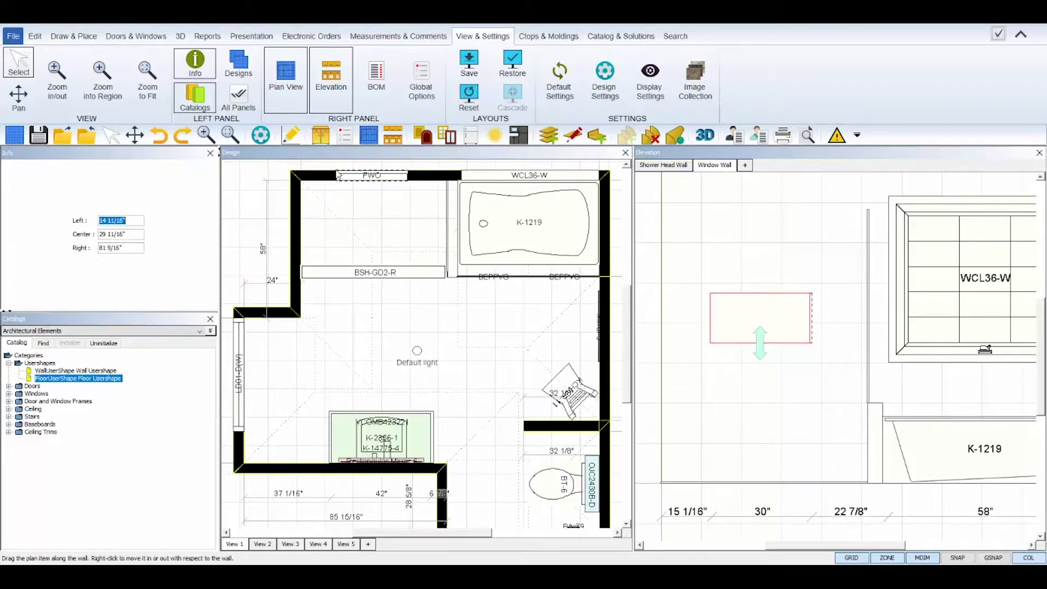
{"action": "left_click", "coordinate": [337, 175]}
{"action": "left_click", "coordinate": [421, 164]}
Place a second floor shape in the upper-left room and set depth 5" and height 1/2"
{"action": "left_click_drag", "start_coordinate": [30, 379], "coordinate": [341, 198]}
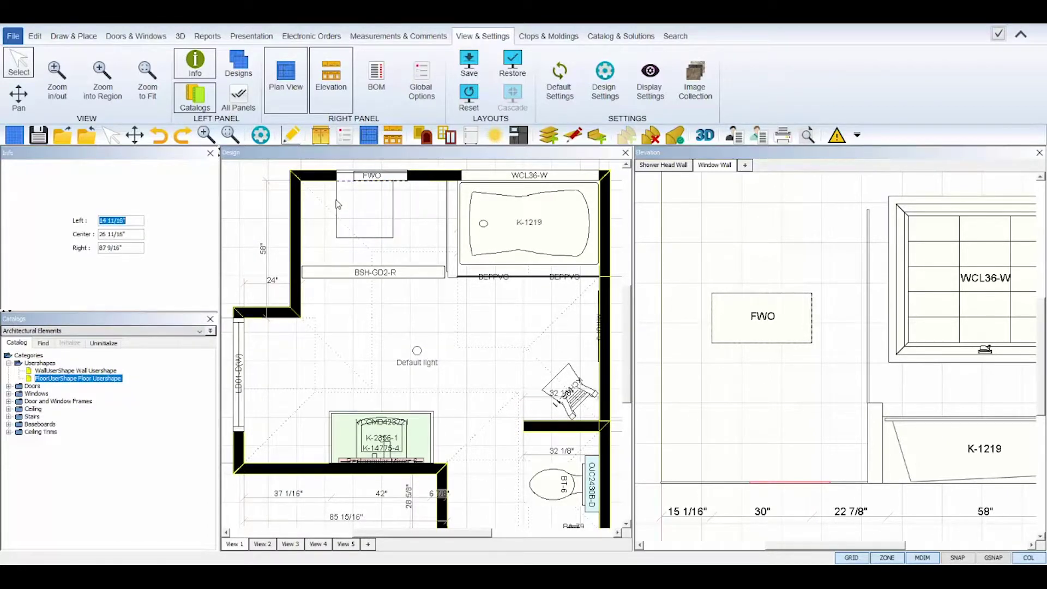
{"action": "right_click", "coordinate": [356, 204]}
{"action": "mouse_move", "coordinate": [390, 236]}
{"action": "left_click", "coordinate": [459, 347]}
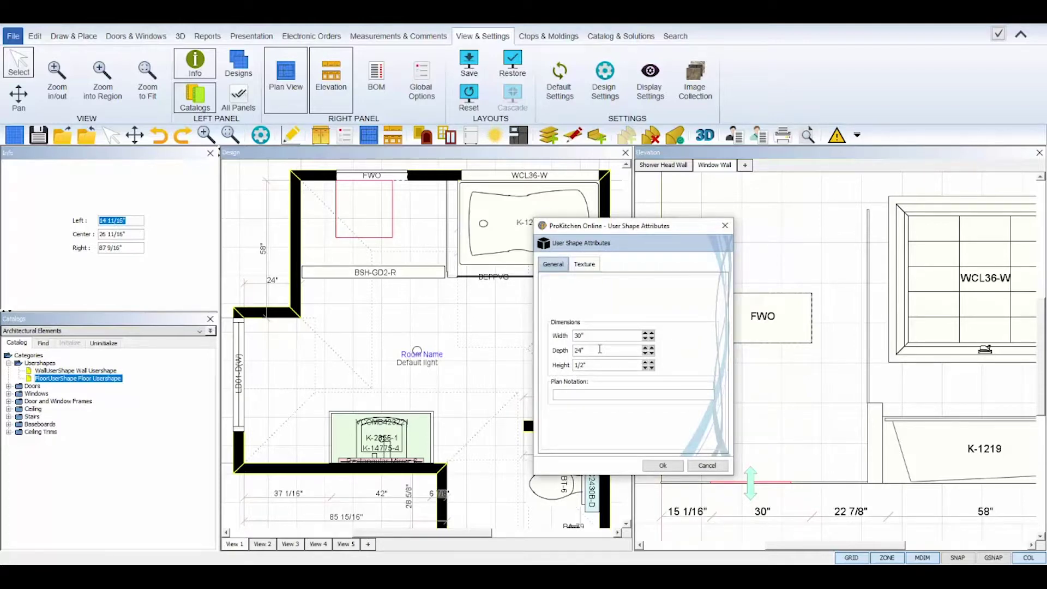
{"action": "double_click", "coordinate": [599, 349]}
{"action": "type", "text": "5"}
{"action": "left_click", "coordinate": [593, 366]}
{"action": "type", "text": "1/2"}
Give the new shape the non-wood Smoky Gray tile texture and apply the attributes
{"action": "left_click", "coordinate": [583, 265]}
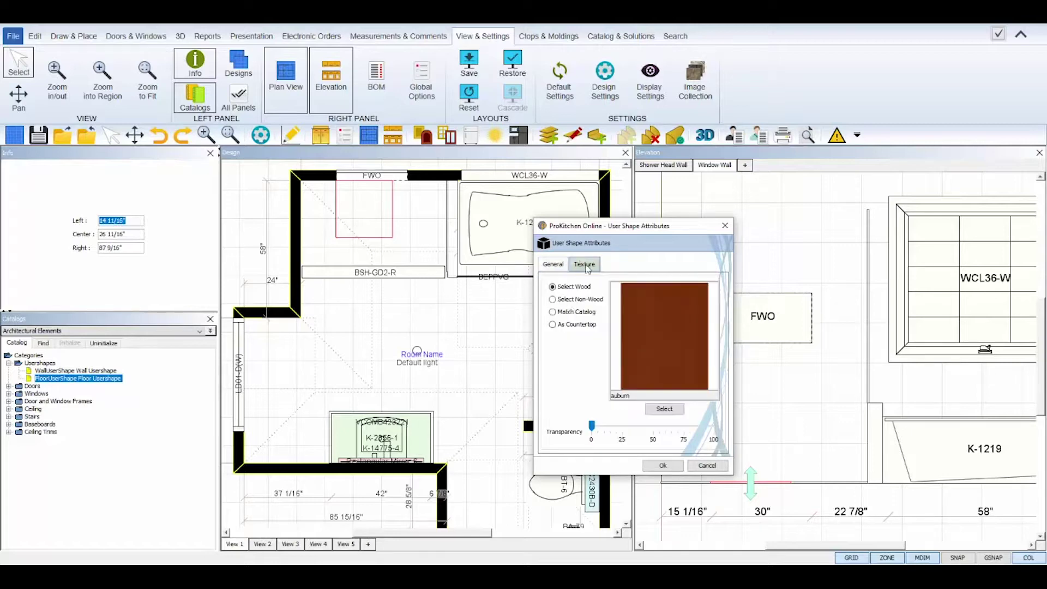
{"action": "left_click", "coordinate": [553, 298]}
{"action": "left_click", "coordinate": [660, 410]}
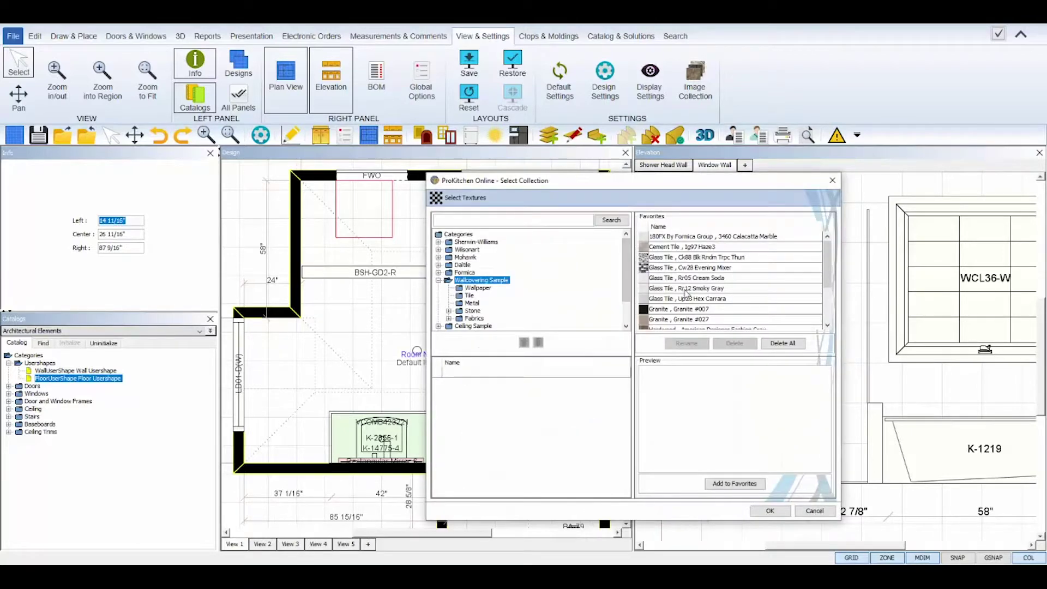
{"action": "left_click", "coordinate": [684, 290]}
{"action": "left_click", "coordinate": [785, 511]}
{"action": "left_click", "coordinate": [668, 466]}
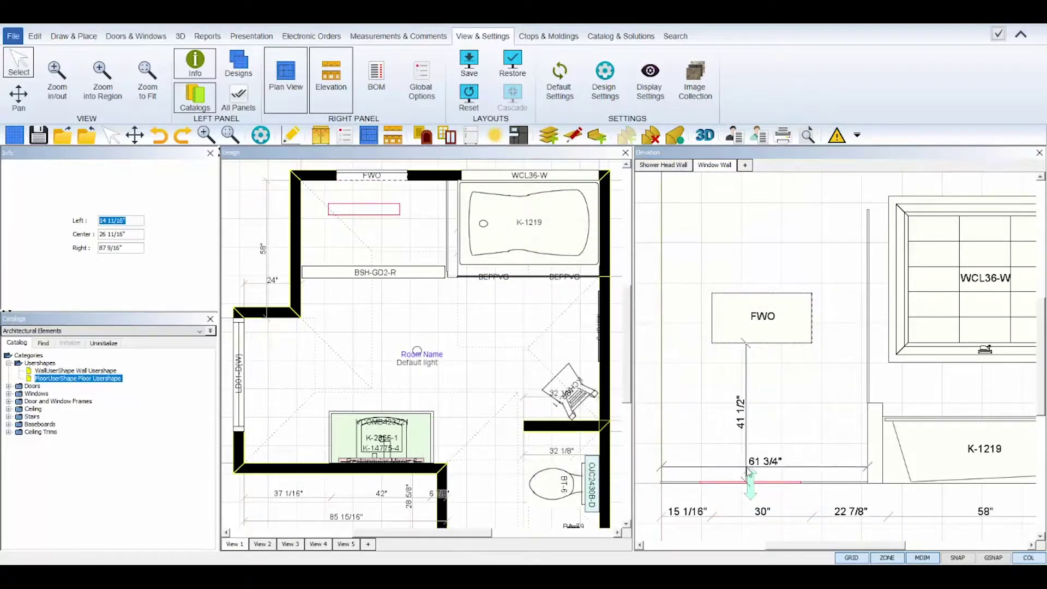
Move the niche shape in so it sits flush against the top bathroom wall
{"action": "right_click", "coordinate": [380, 210]}
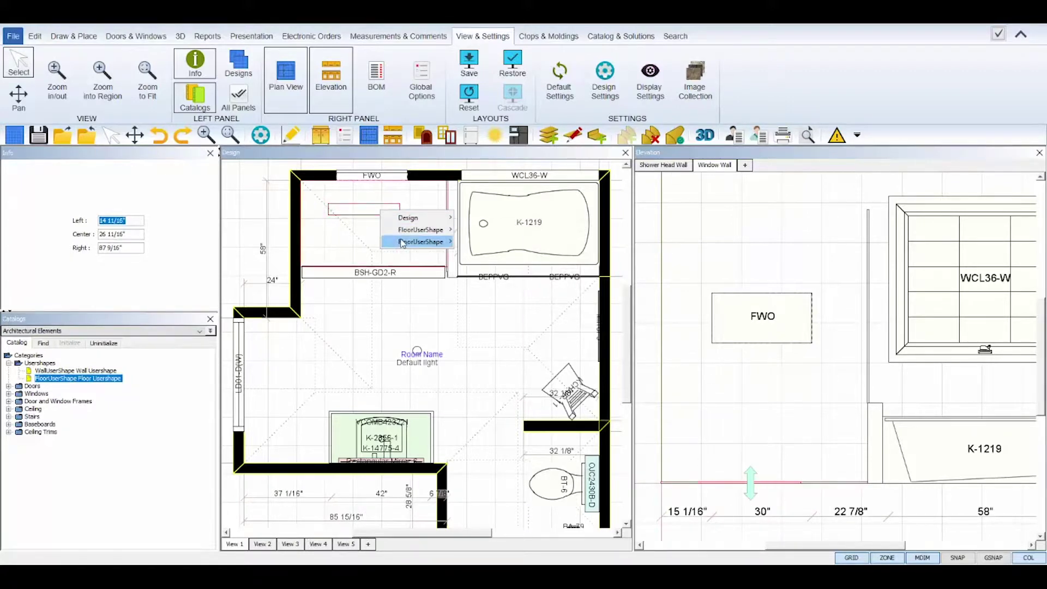
{"action": "mouse_move", "coordinate": [419, 241]}
{"action": "key", "text": "Return"}
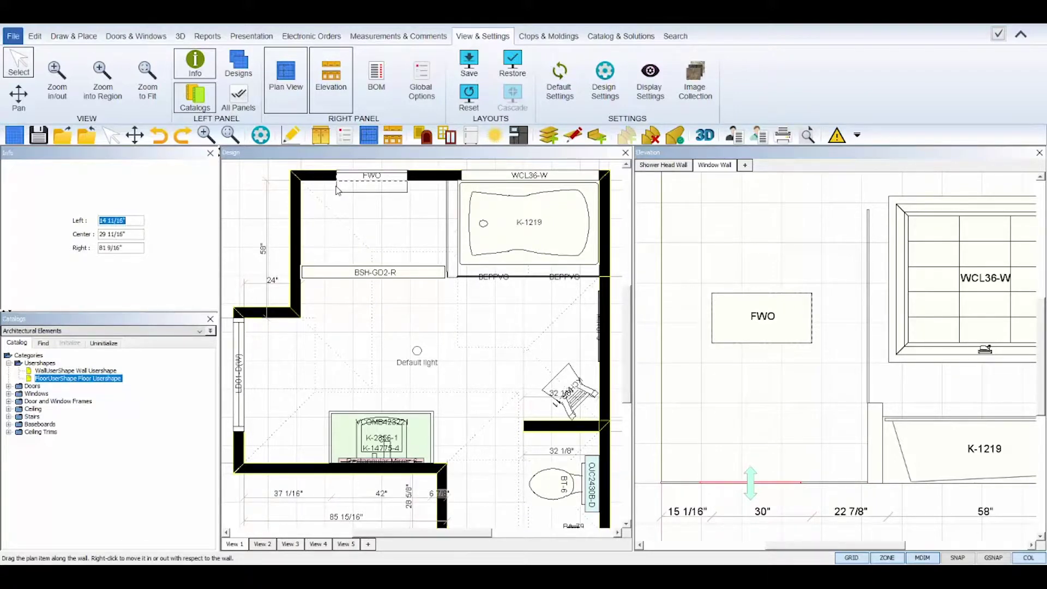
{"action": "right_click", "coordinate": [365, 190]}
{"action": "mouse_move", "coordinate": [389, 220]}
{"action": "left_click", "coordinate": [465, 258]}
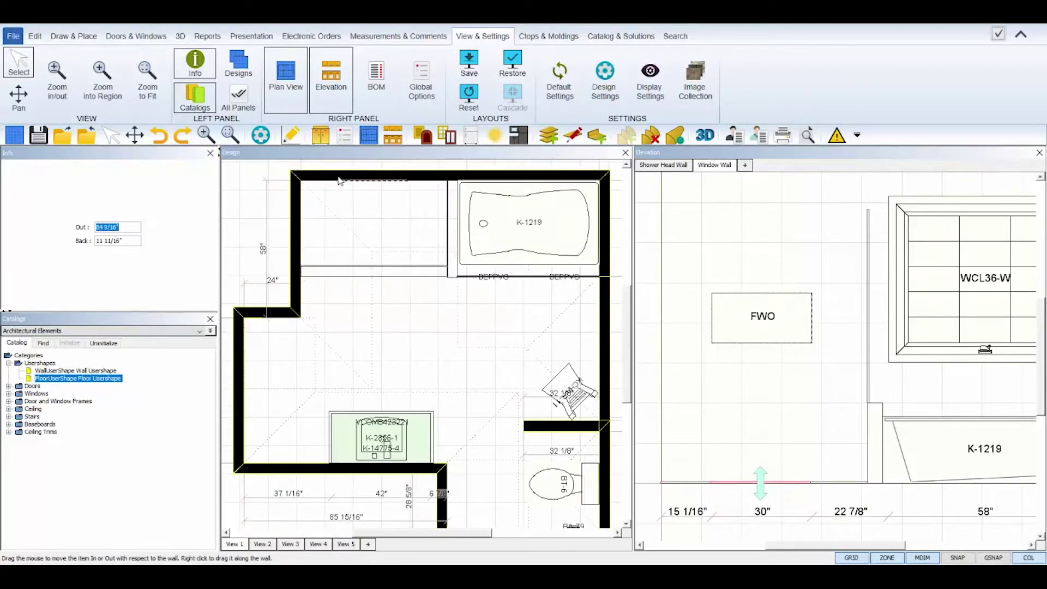
{"action": "left_click", "coordinate": [343, 183]}
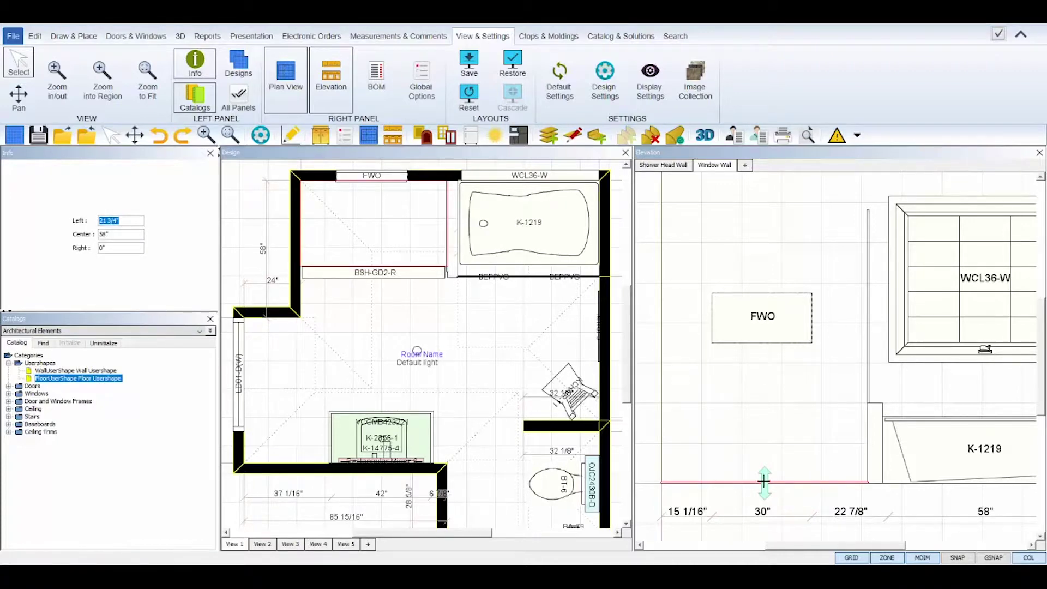
Set the FWO shape's bottom height to 42 inches and fit the bathroom in view
{"action": "right_click", "coordinate": [388, 180]}
{"action": "left_click", "coordinate": [488, 246]}
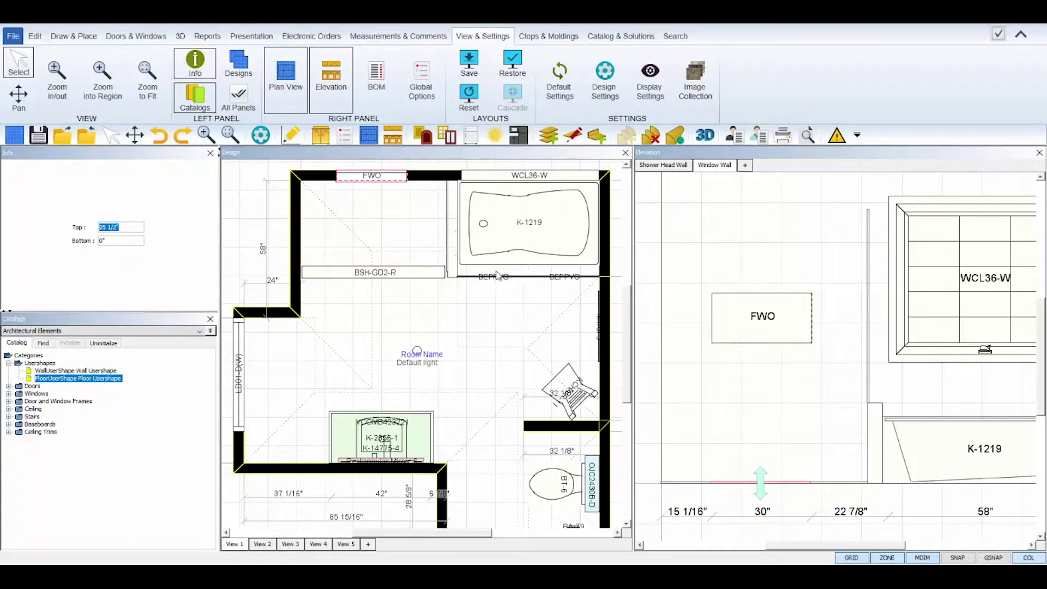
{"action": "left_click", "coordinate": [116, 242]}
{"action": "type", "text": "42"}
{"action": "key", "text": "Return"}
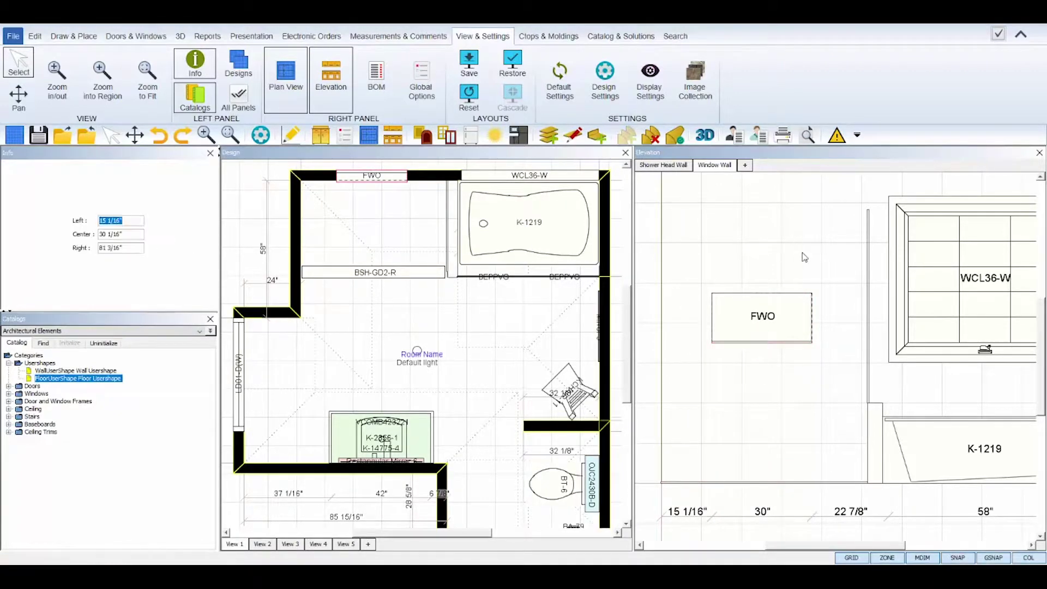
{"action": "left_click", "coordinate": [810, 252]}
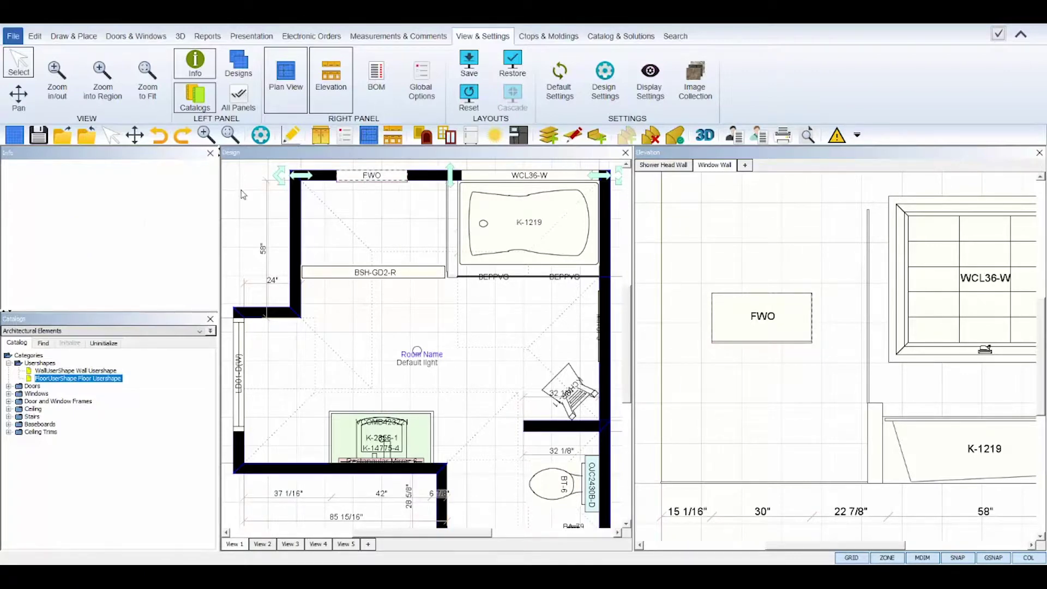
{"action": "left_click", "coordinate": [231, 135]}
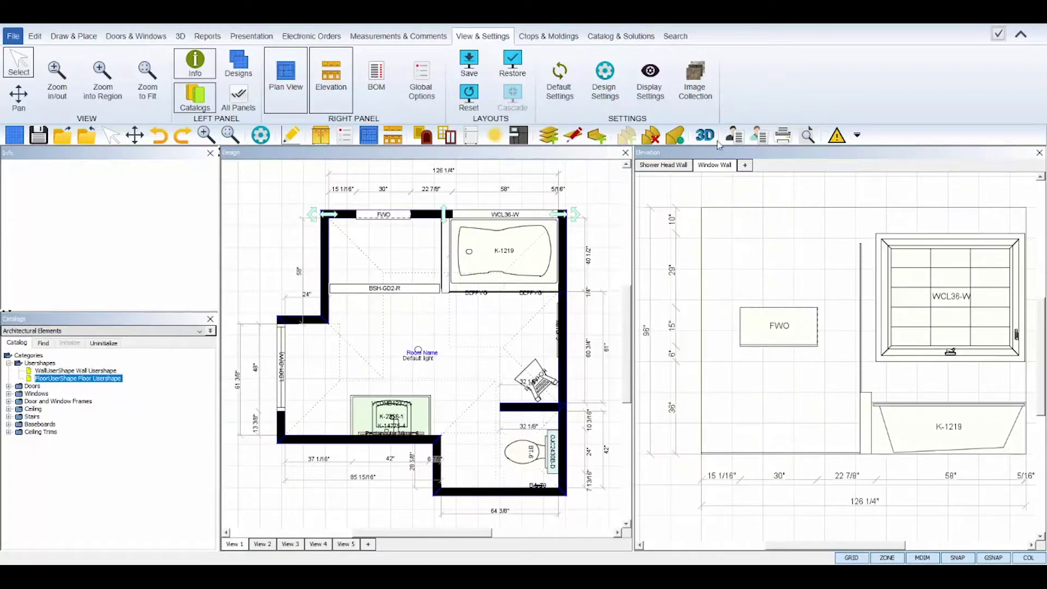
Preview the bathroom in 3D, tilting the view to inspect the niche, then close it
{"action": "left_click", "coordinate": [705, 134]}
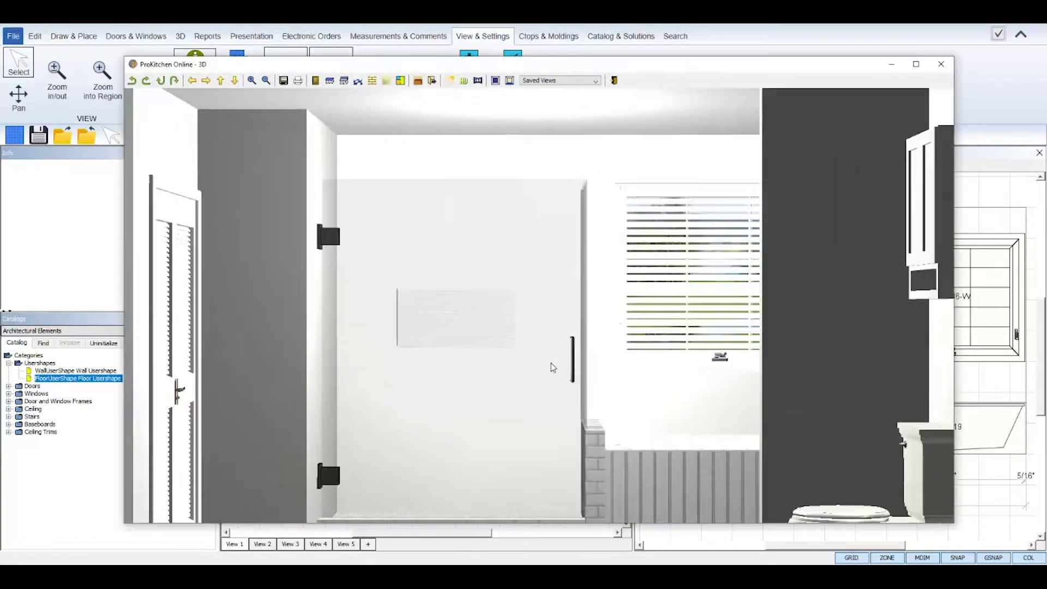
{"action": "scroll", "coordinate": [551, 363], "scroll_direction": "up", "scroll_amount": 5}
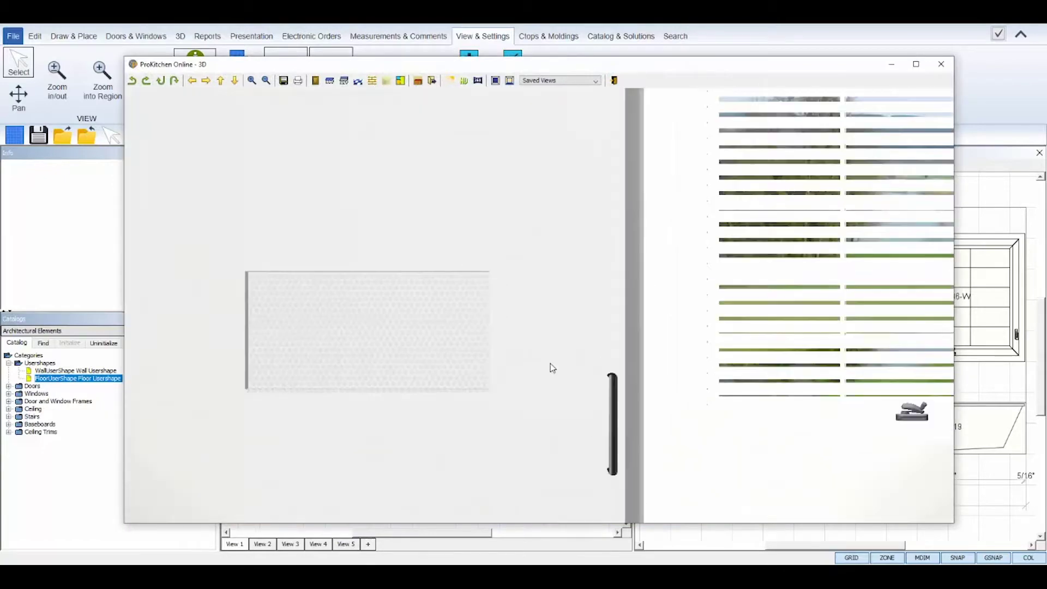
{"action": "mouse_move", "coordinate": [539, 374]}
{"action": "left_mouse_down"}
{"action": "mouse_move", "coordinate": [548, 386]}
{"action": "mouse_move", "coordinate": [529, 375]}
{"action": "mouse_move", "coordinate": [555, 367]}
{"action": "left_mouse_up"}
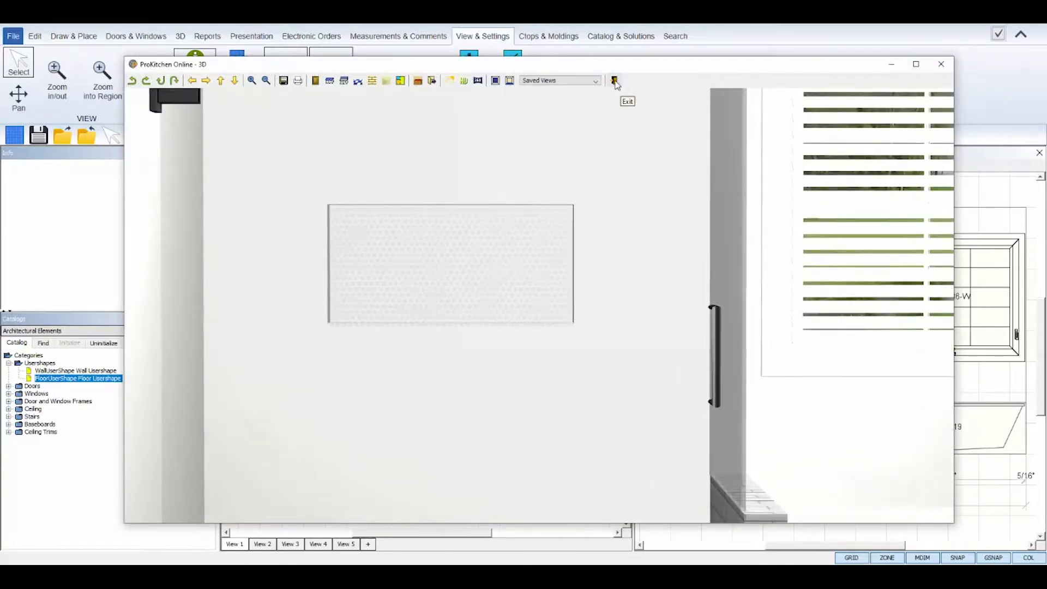
{"action": "left_click", "coordinate": [614, 80]}
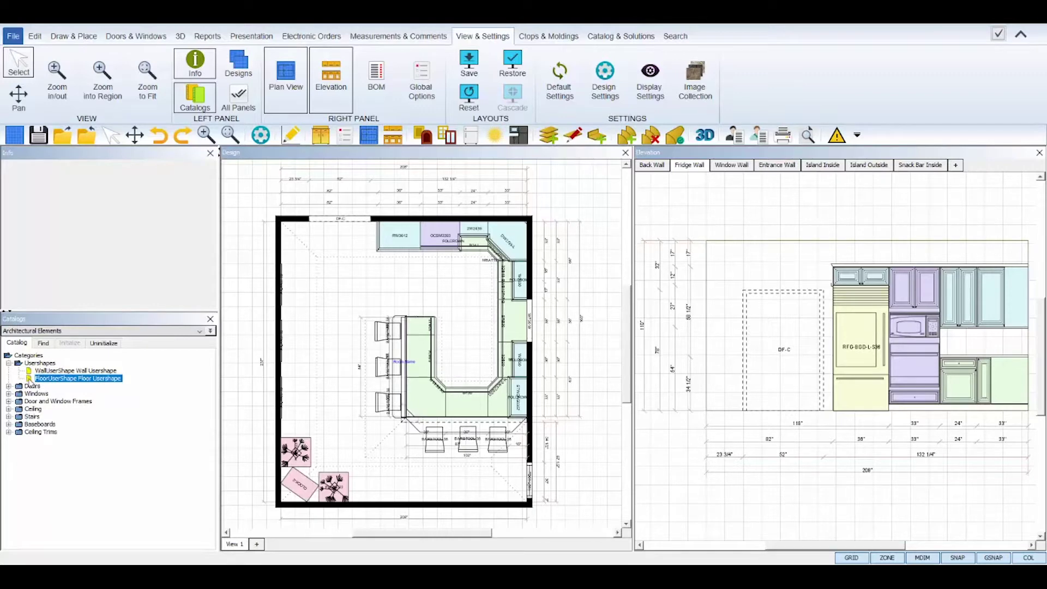
Place a floor user shape in the kitchen's top-left corner and set its width to 208"
{"action": "left_click_drag", "start_coordinate": [30, 381], "coordinate": [299, 256]}
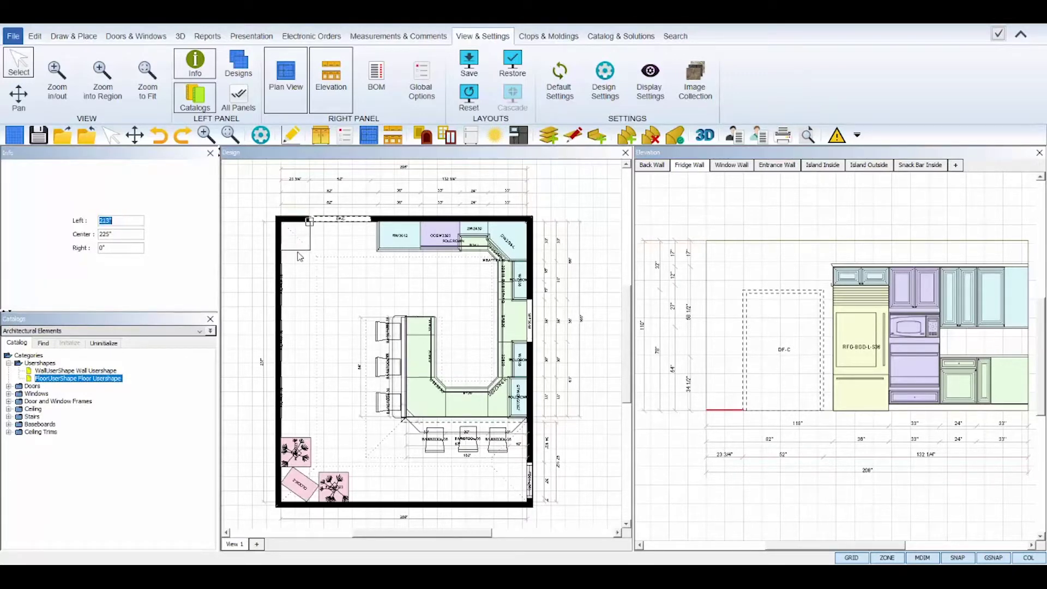
{"action": "right_click", "coordinate": [299, 242]}
{"action": "left_click", "coordinate": [327, 257]}
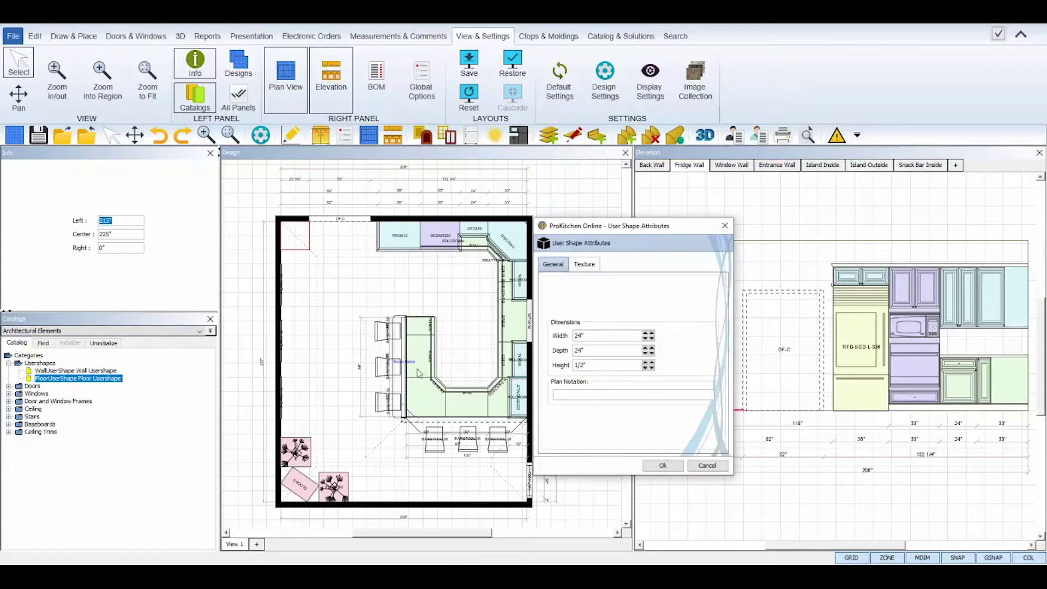
{"action": "double_click", "coordinate": [597, 337]}
{"action": "type", "text": "208"}
{"action": "key", "text": "Tab"}
{"action": "key", "text": "Tab"}
{"action": "left_click", "coordinate": [584, 264]}
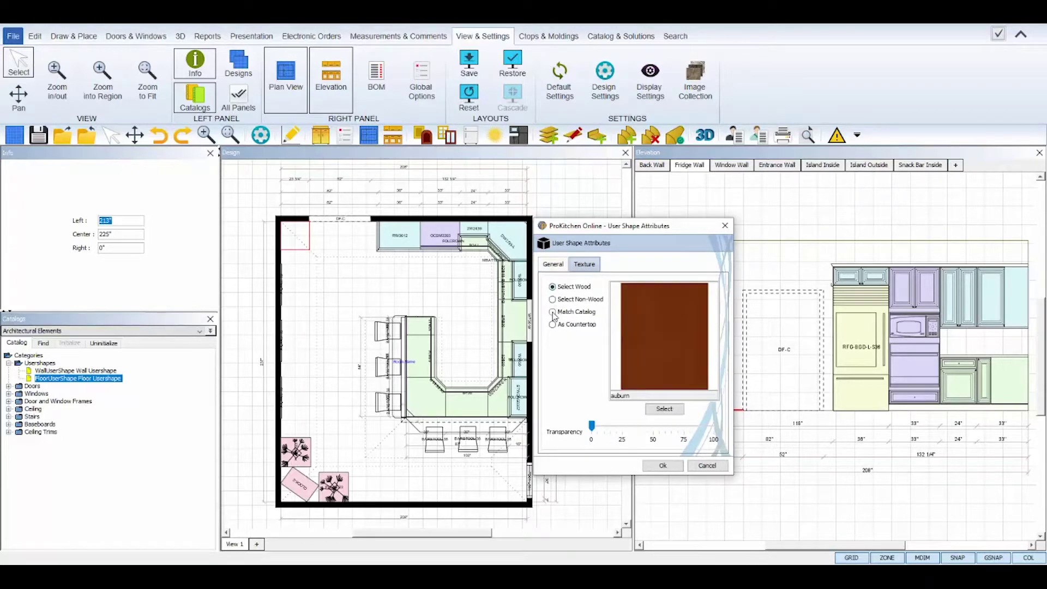
{"action": "left_click", "coordinate": [553, 264]}
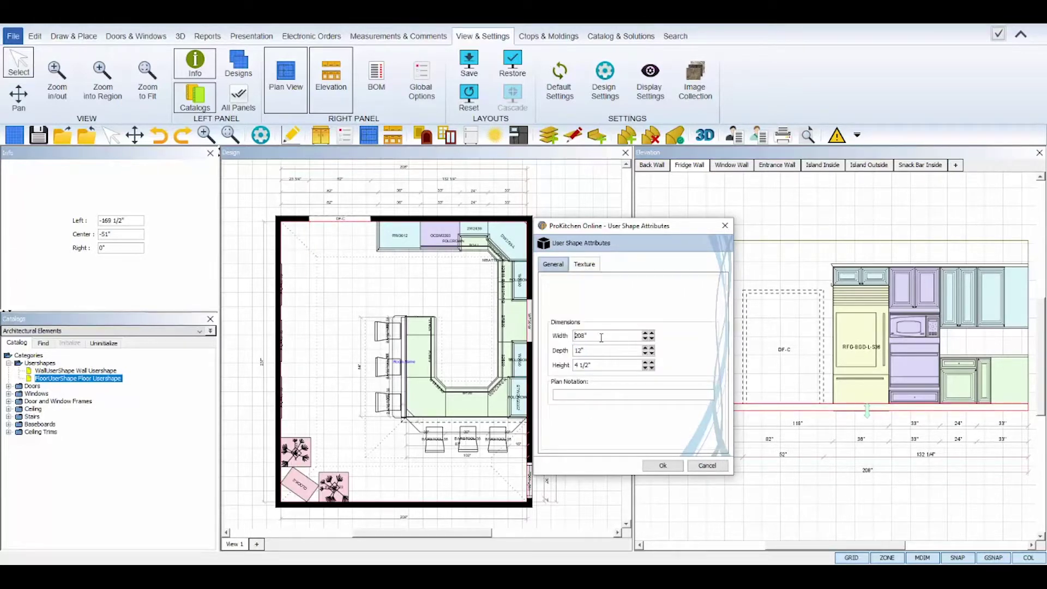
{"action": "left_click", "coordinate": [676, 464]}
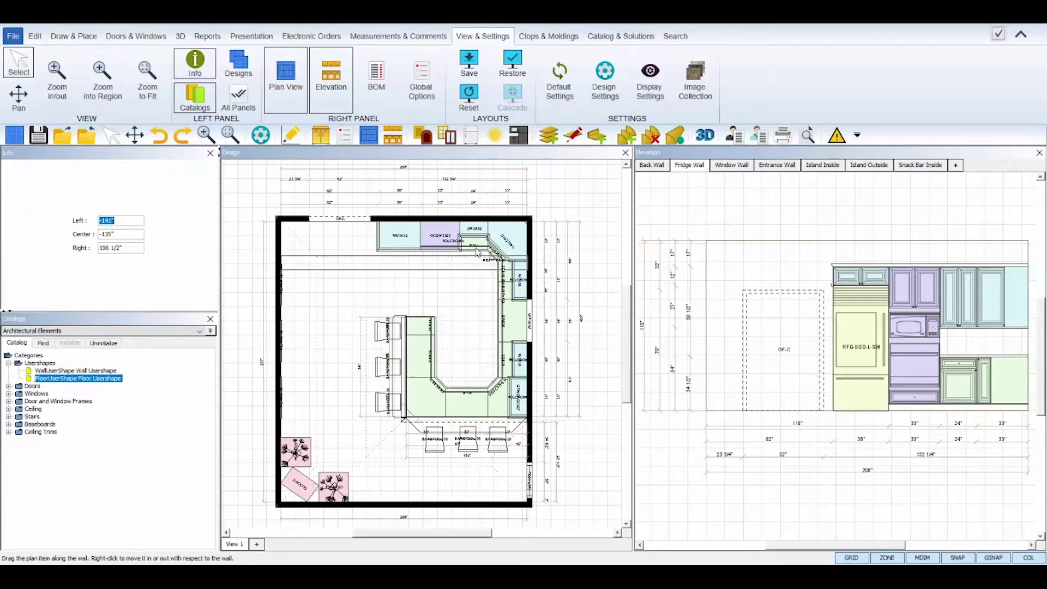
Place the shape along the top wall, extrude its outline down the left wall, removing extra points
{"action": "left_click", "coordinate": [474, 221]}
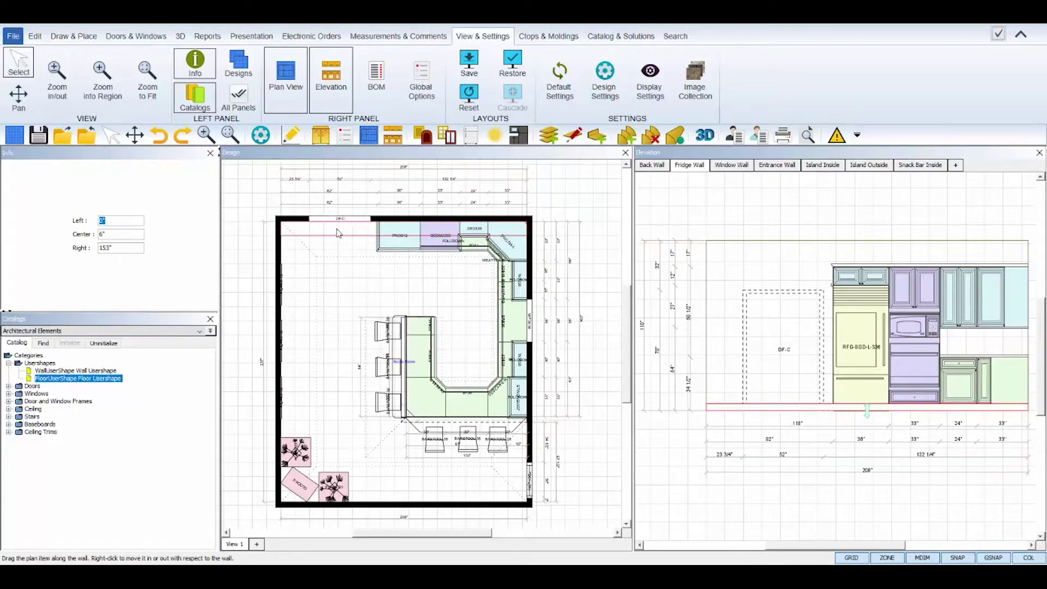
{"action": "right_click", "coordinate": [310, 232]}
{"action": "mouse_move", "coordinate": [320, 251]}
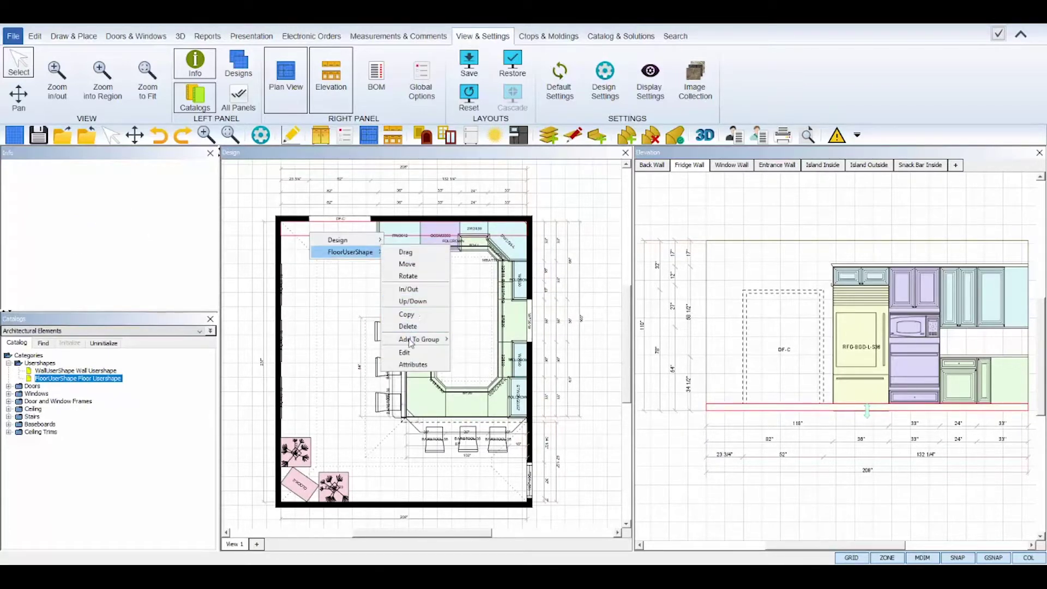
{"action": "left_click", "coordinate": [406, 352]}
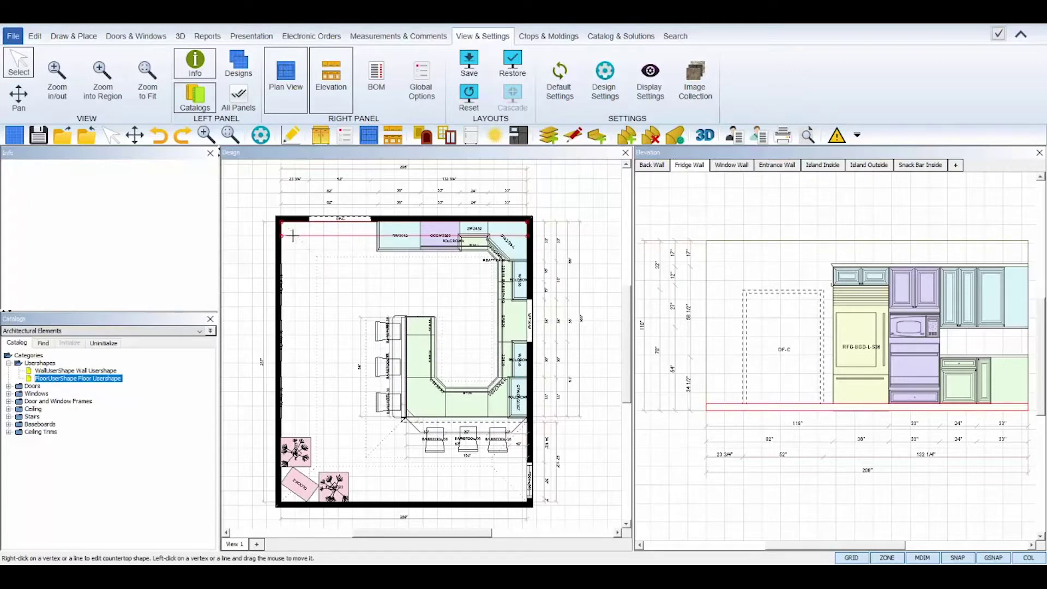
{"action": "right_click", "coordinate": [292, 236]}
{"action": "left_click", "coordinate": [314, 247]}
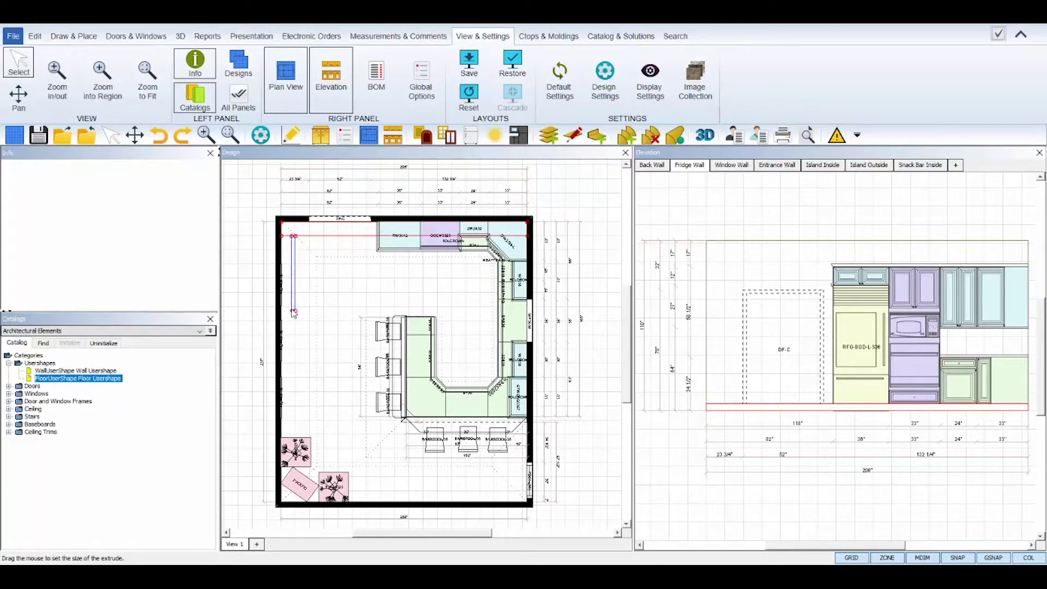
{"action": "left_click", "coordinate": [282, 506]}
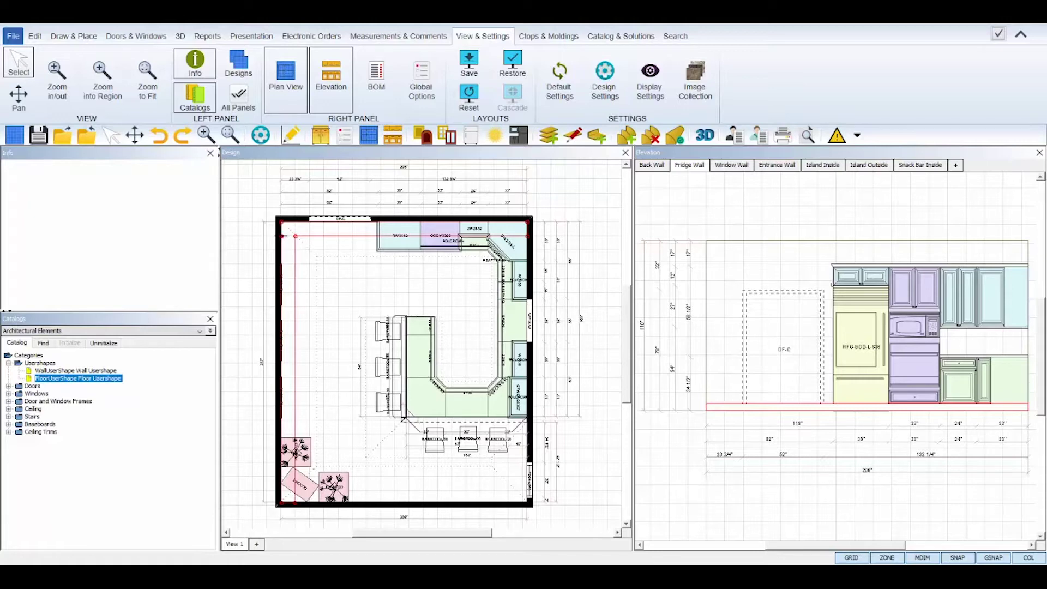
{"action": "right_click", "coordinate": [281, 236]}
{"action": "left_click", "coordinate": [308, 294]}
{"action": "right_click", "coordinate": [281, 235]}
{"action": "left_click", "coordinate": [308, 292]}
Extrude the outline along the bottom wall and up the right wall, deleting leftover points
{"action": "right_click", "coordinate": [294, 483]}
{"action": "left_click", "coordinate": [309, 492]}
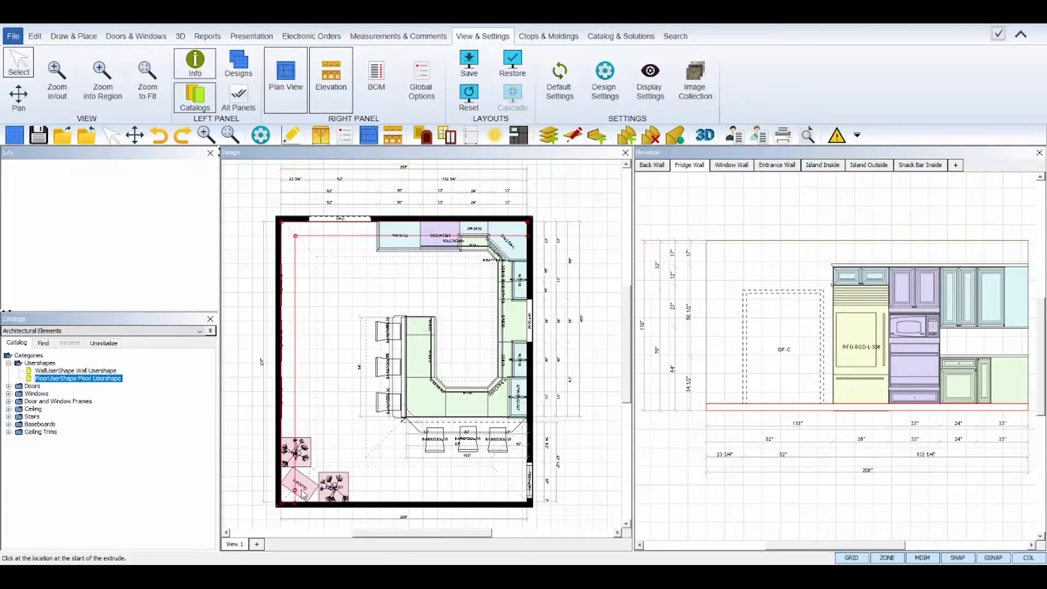
{"action": "left_click", "coordinate": [301, 493]}
{"action": "left_click", "coordinate": [530, 499]}
{"action": "right_click", "coordinate": [295, 502]}
{"action": "left_click", "coordinate": [320, 559]}
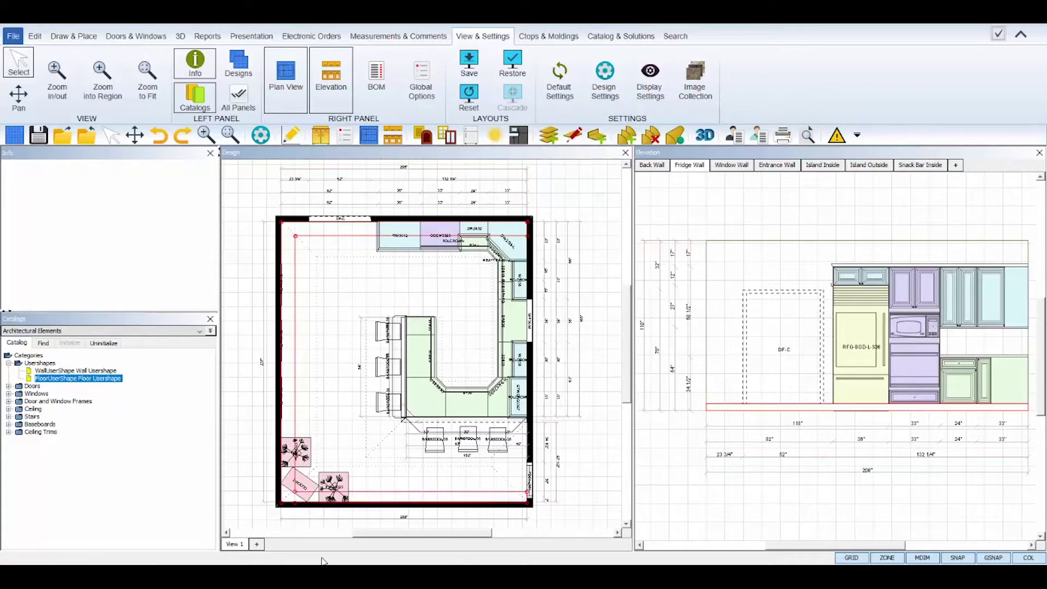
{"action": "right_click", "coordinate": [511, 491]}
{"action": "left_click", "coordinate": [521, 499]}
{"action": "left_click", "coordinate": [511, 491]}
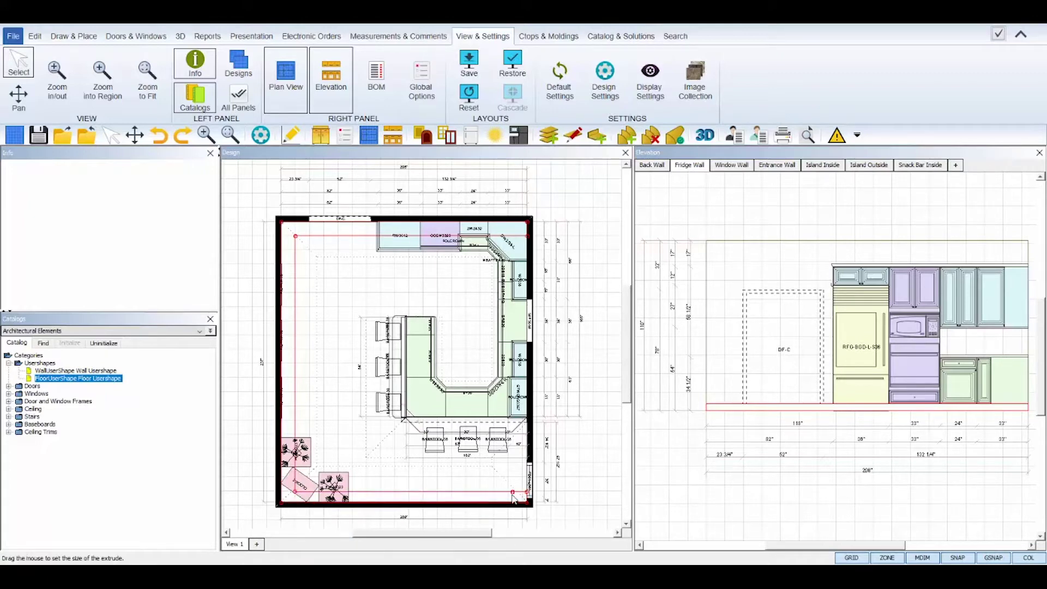
{"action": "left_click", "coordinate": [529, 238]}
{"action": "right_click", "coordinate": [526, 491]}
{"action": "left_click", "coordinate": [551, 547]}
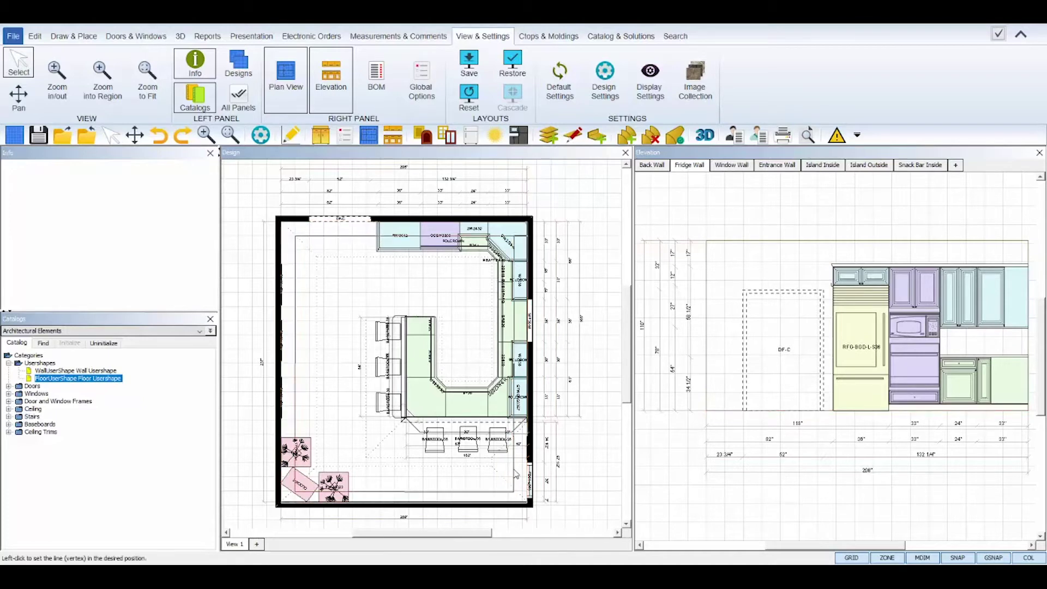
Add three crossing bands across the outline to form the coffered ceiling strips
{"action": "right_click", "coordinate": [288, 282]}
{"action": "mouse_move", "coordinate": [328, 299]}
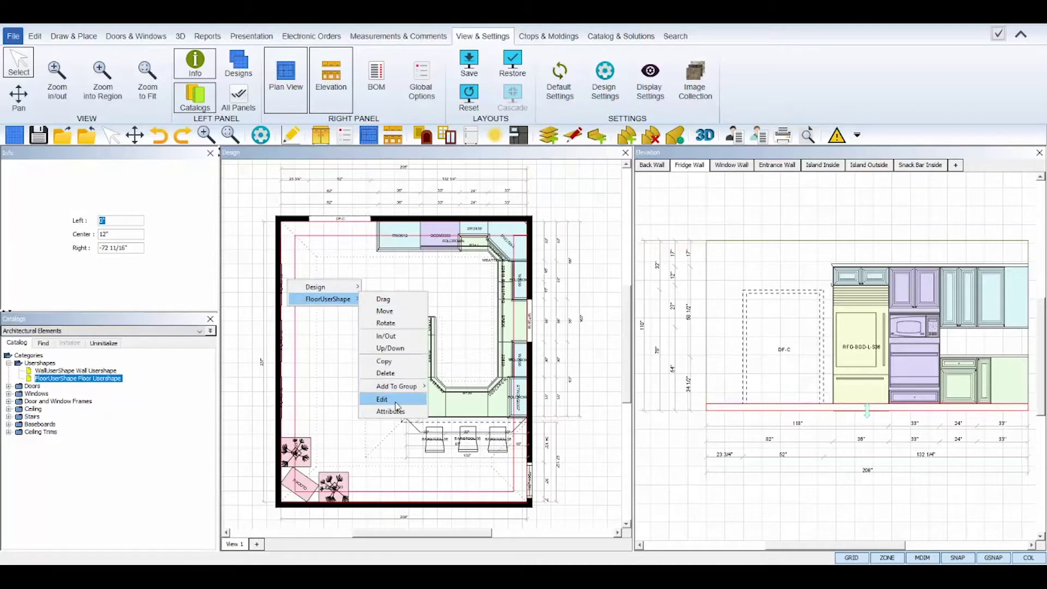
{"action": "left_click", "coordinate": [395, 403]}
{"action": "right_click", "coordinate": [293, 253]}
{"action": "left_click", "coordinate": [302, 261]}
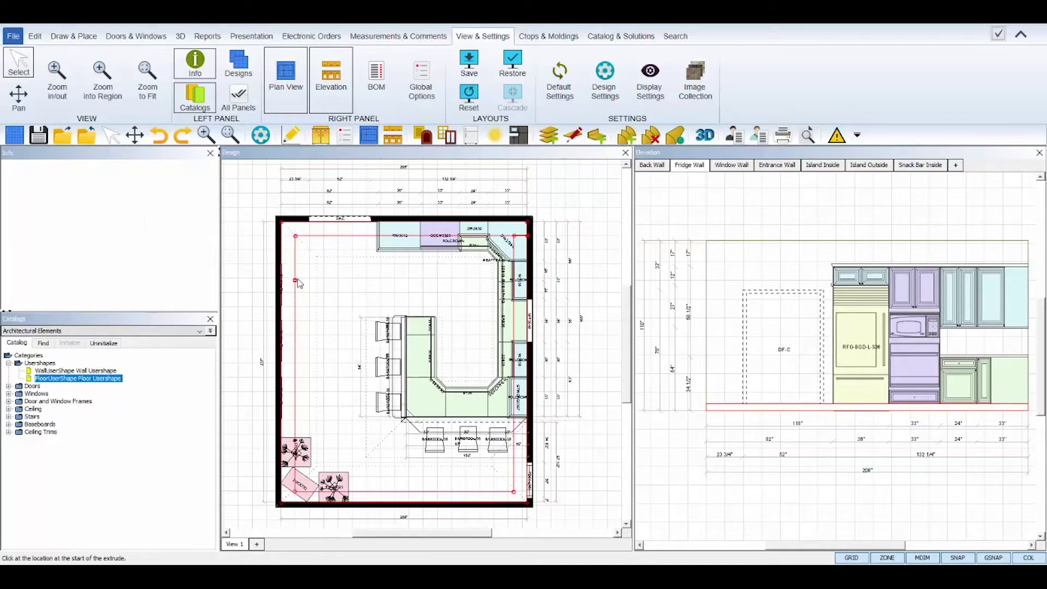
{"action": "left_click", "coordinate": [298, 297]}
{"action": "left_click_drag", "start_coordinate": [364, 311], "coordinate": [364, 311]}
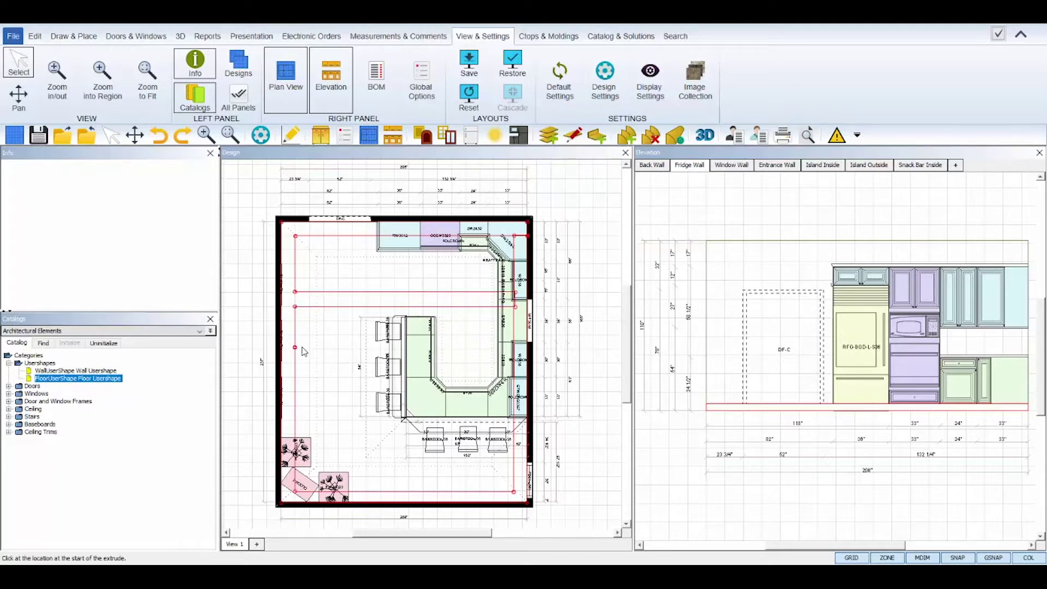
{"action": "left_click_drag", "start_coordinate": [304, 364], "coordinate": [513, 378]}
{"action": "right_click", "coordinate": [295, 405]}
{"action": "left_click", "coordinate": [304, 413]}
{"action": "left_click_drag", "start_coordinate": [304, 434], "coordinate": [515, 452]}
{"action": "left_click", "coordinate": [554, 442]}
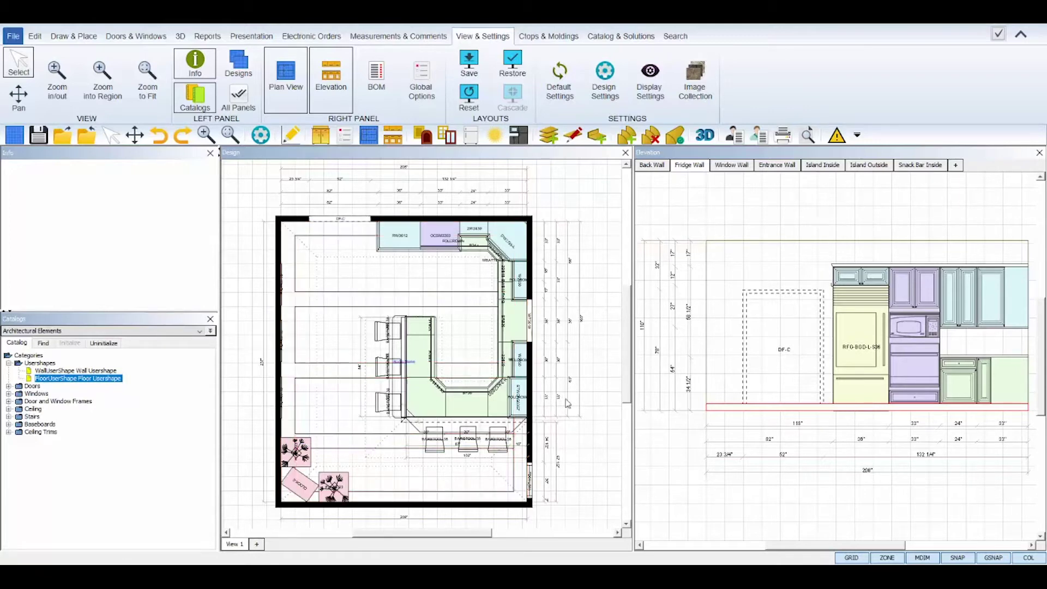
{"action": "right_click", "coordinate": [342, 301]}
Raise the kitchen shape to the ceiling by setting its Top height to 0
{"action": "mouse_move", "coordinate": [357, 319]}
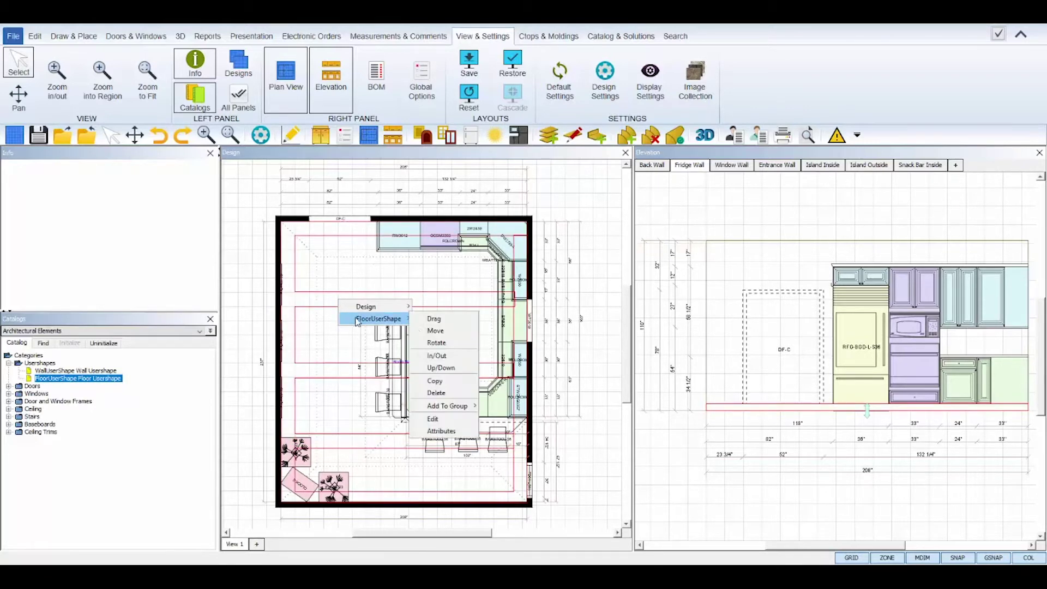
{"action": "left_click", "coordinate": [441, 367]}
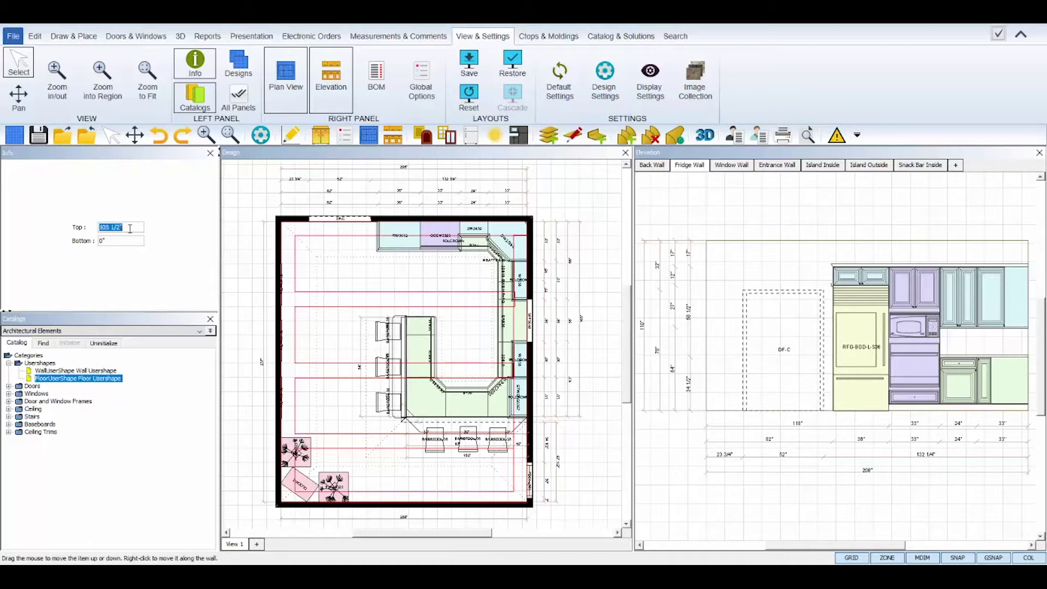
{"action": "type", "text": "0"}
{"action": "key", "text": "Return"}
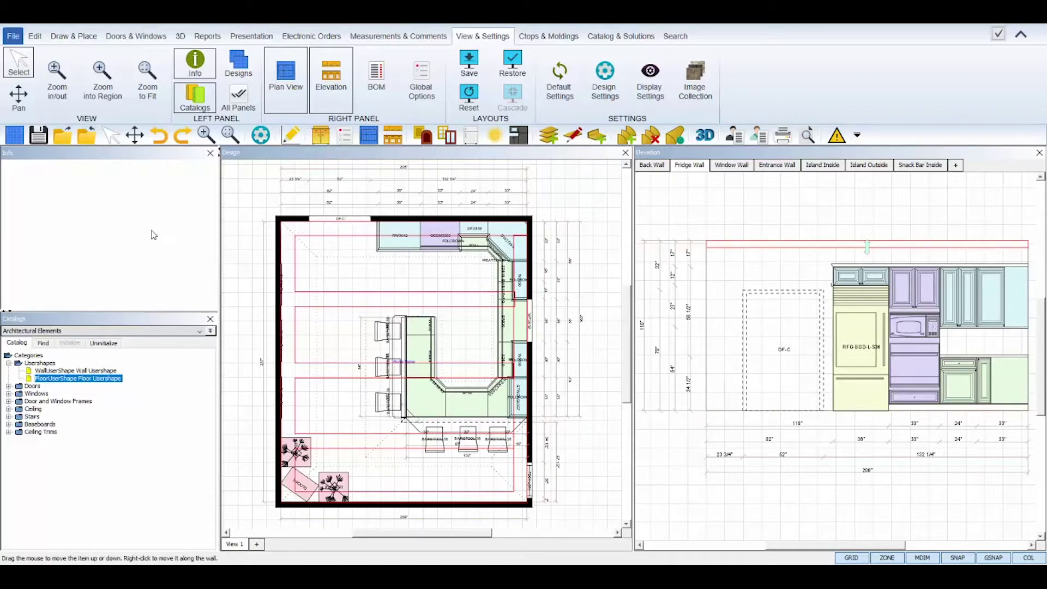
{"action": "left_click", "coordinate": [747, 232]}
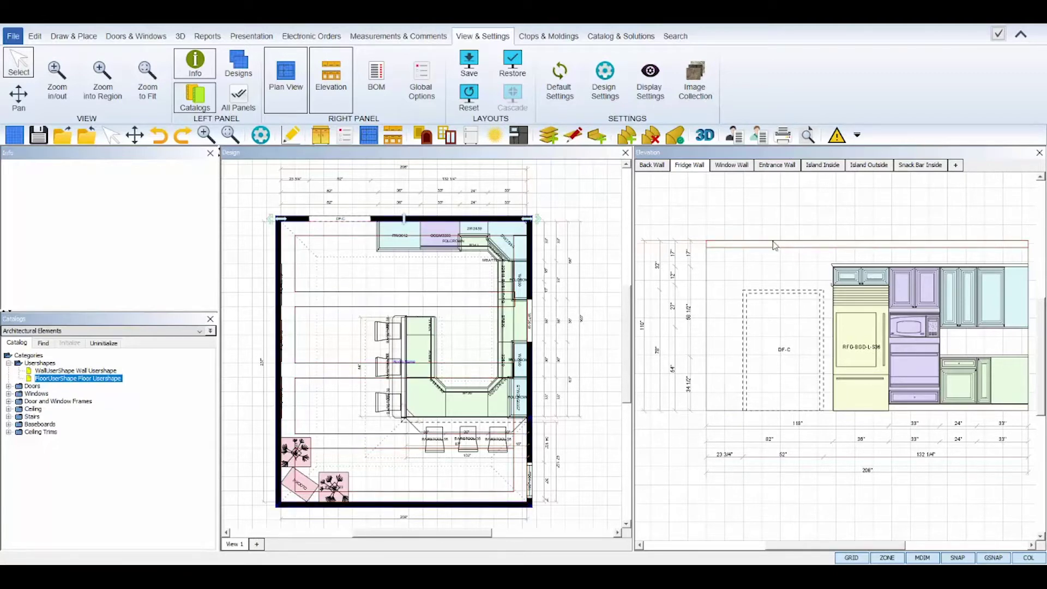
Draw and extrude a narrow vertical strip onto the ceiling shape's outline
{"action": "right_click", "coordinate": [346, 229]}
{"action": "mouse_move", "coordinate": [367, 249]}
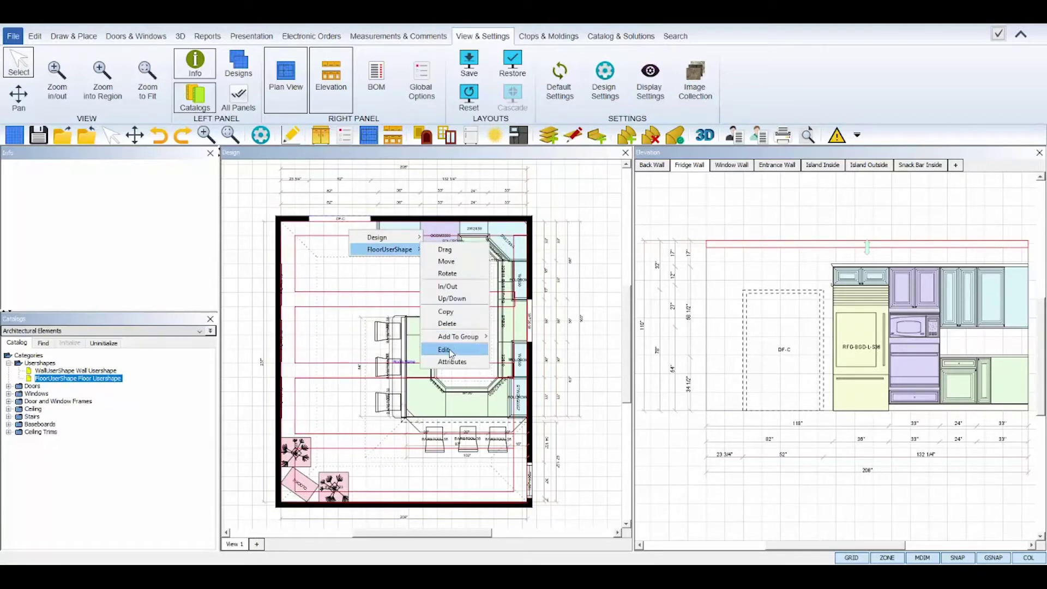
{"action": "left_click", "coordinate": [449, 351]}
{"action": "left_click_drag", "start_coordinate": [366, 250], "coordinate": [380, 494]}
{"action": "right_click", "coordinate": [417, 236]}
{"action": "left_click", "coordinate": [425, 244]}
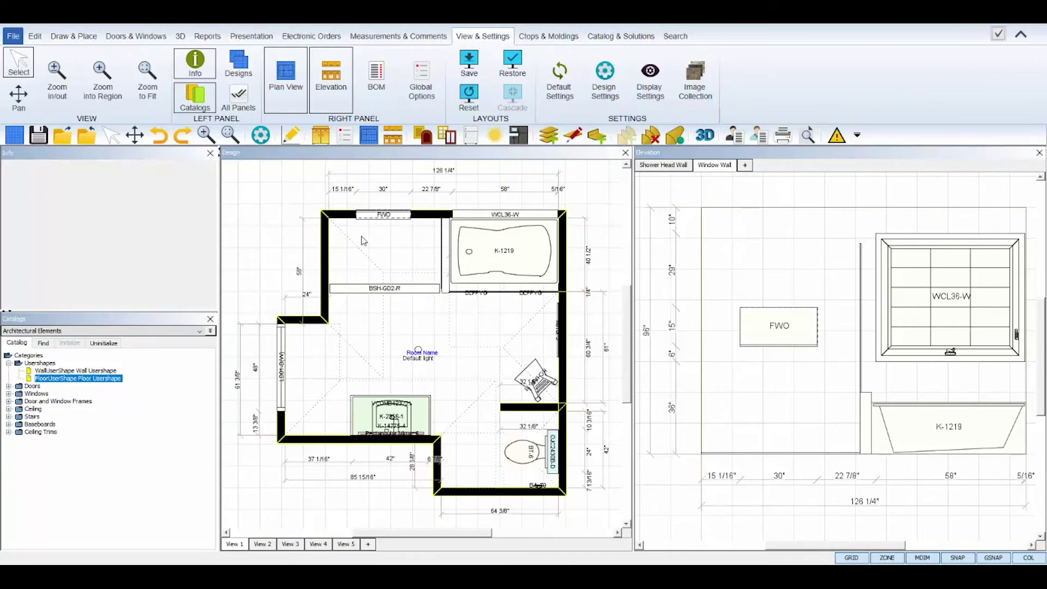
Place a wall user shape on the Window Wall elevation, left of the window and tub
{"action": "left_click", "coordinate": [663, 165]}
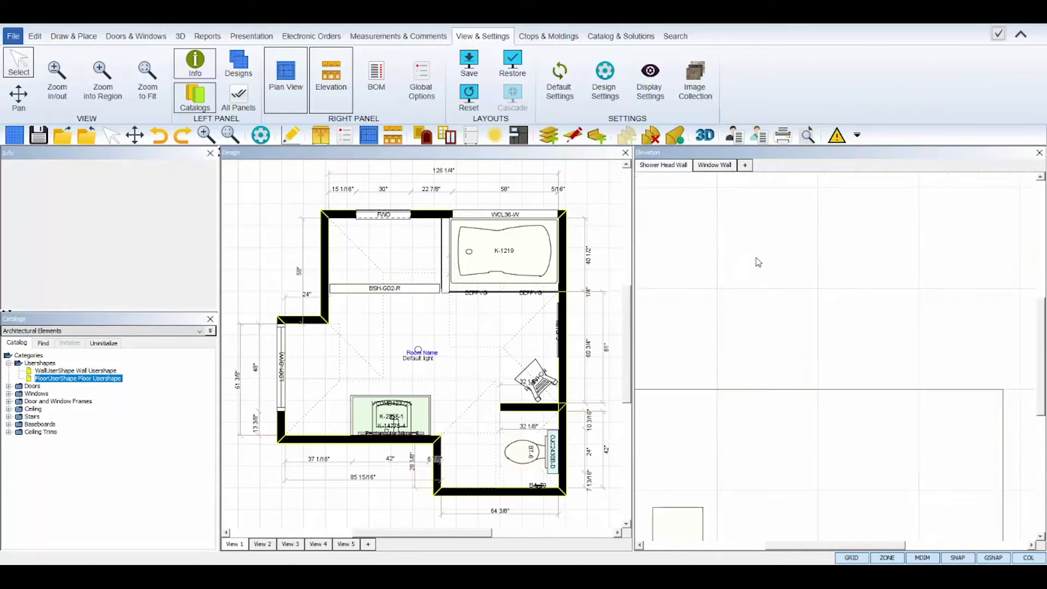
{"action": "scroll", "coordinate": [854, 262], "scroll_direction": "down", "scroll_amount": 5}
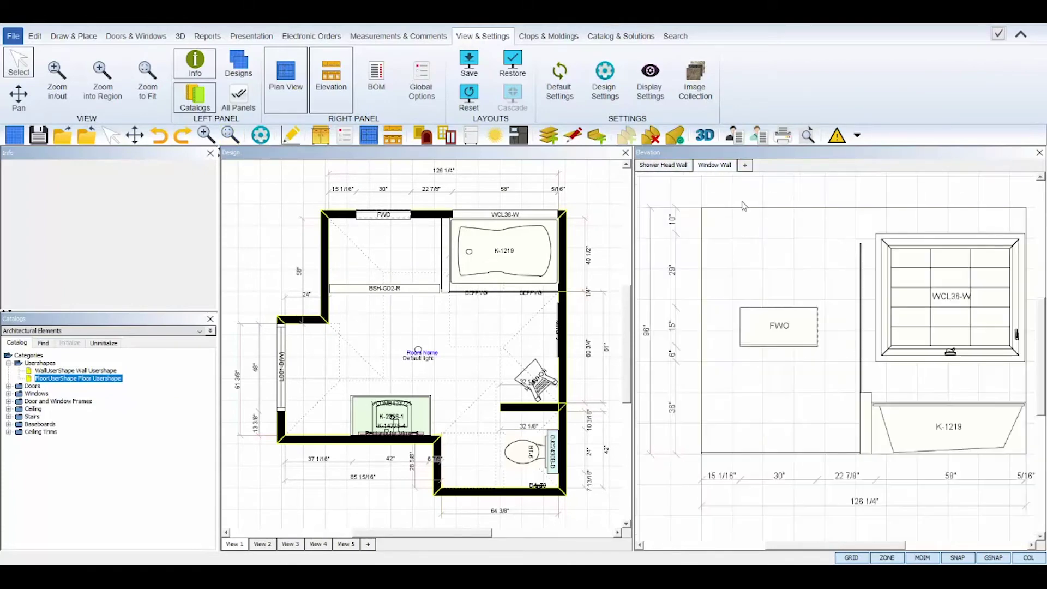
{"action": "left_click", "coordinate": [37, 371]}
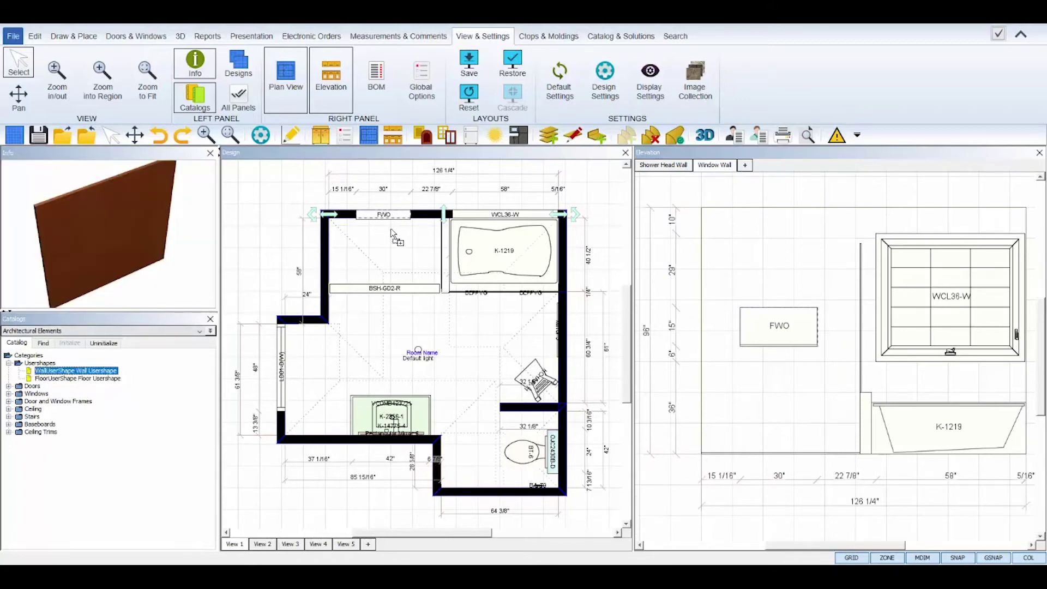
{"action": "right_click", "coordinate": [733, 413]}
{"action": "left_click", "coordinate": [826, 520]}
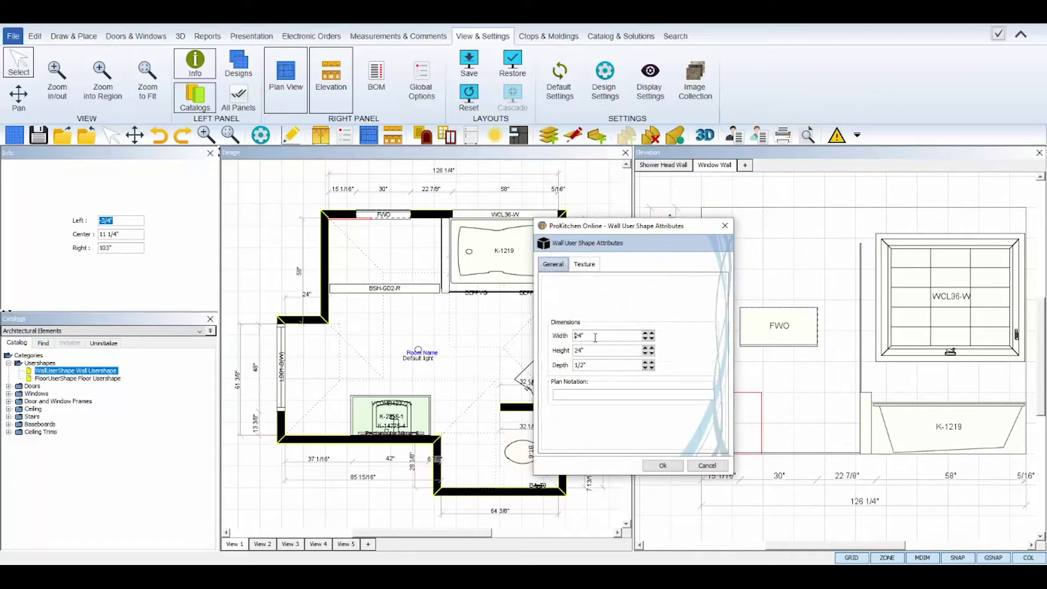
{"action": "left_click_drag", "start_coordinate": [576, 351], "coordinate": [605, 350]}
Apply the Subway_tiles01 texture from the collection to the wall shape
{"action": "left_click", "coordinate": [584, 263]}
{"action": "left_click", "coordinate": [553, 302]}
{"action": "left_click", "coordinate": [666, 409]}
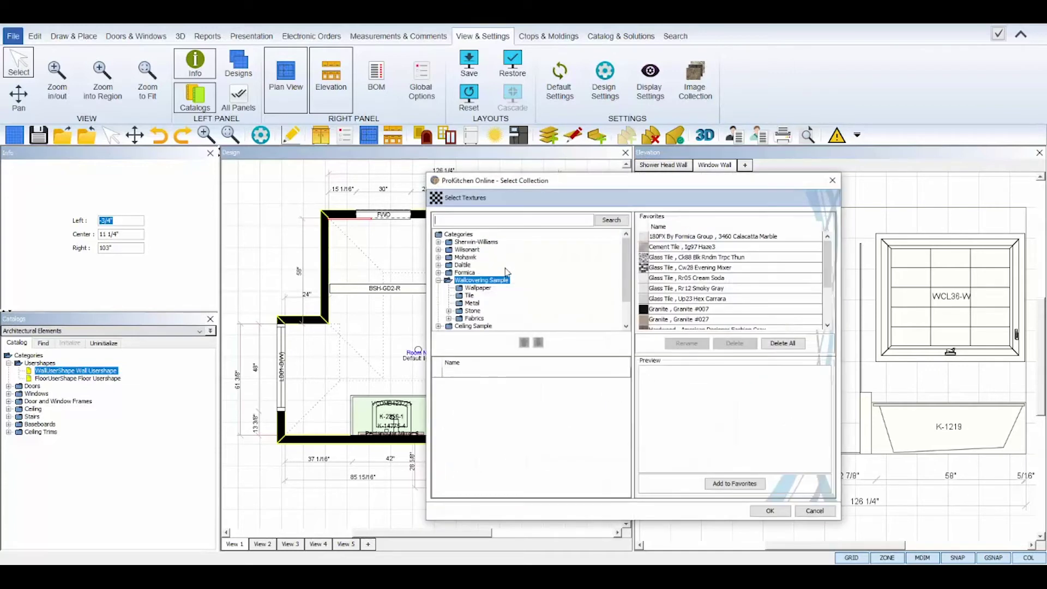
{"action": "left_click", "coordinate": [485, 219]}
{"action": "type", "text": "subway"}
{"action": "left_click", "coordinate": [600, 222]}
{"action": "left_click", "coordinate": [497, 374]}
{"action": "left_click", "coordinate": [774, 511]}
{"action": "left_click", "coordinate": [664, 465]}
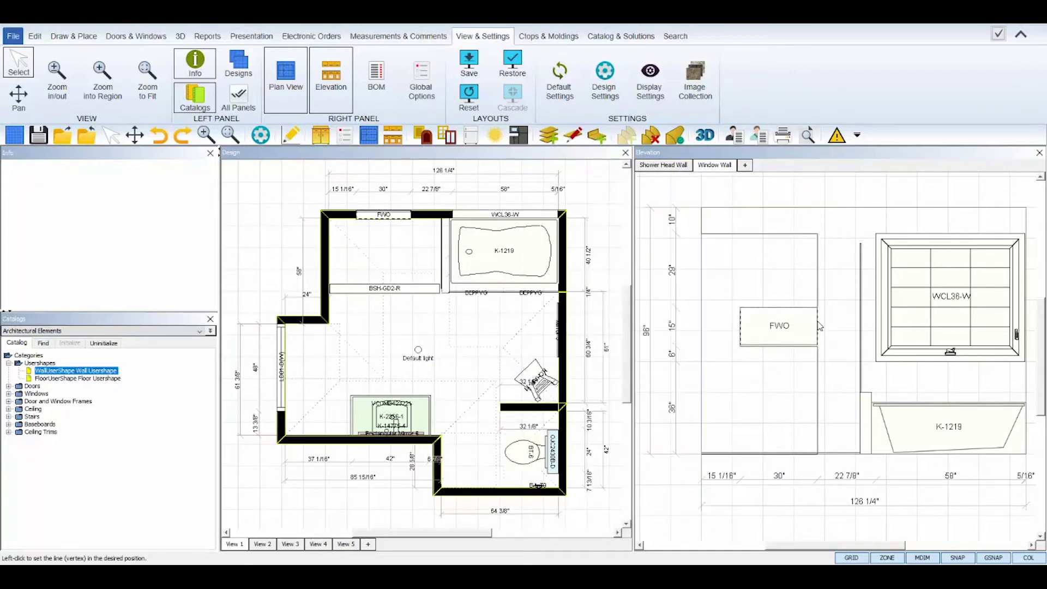
Extrude the tiled wall shape from the FWO corner, setting the new vertex at the window edge
{"action": "right_click", "coordinate": [819, 326]}
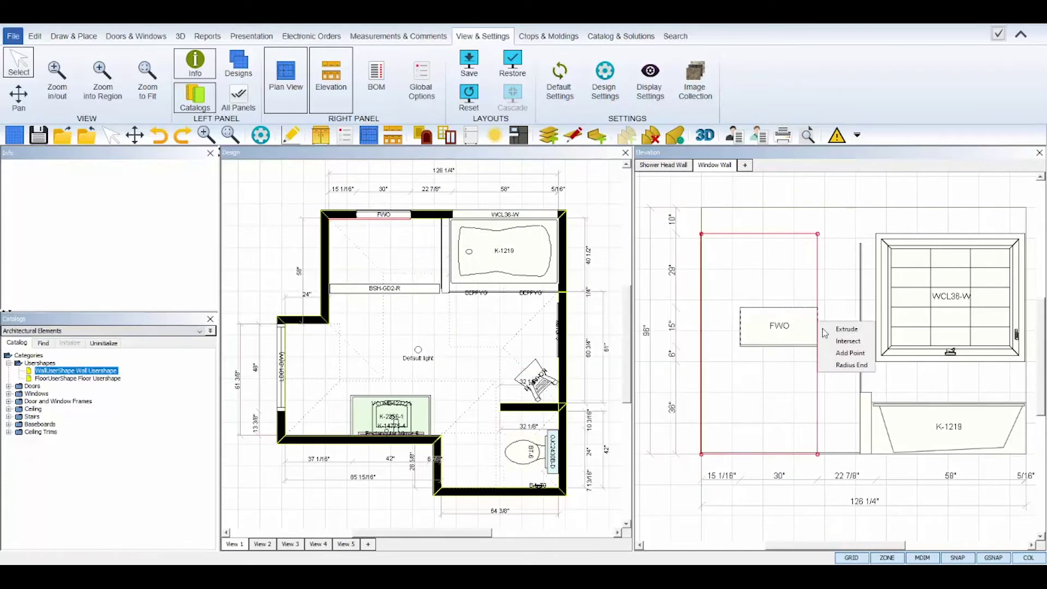
{"action": "left_click", "coordinate": [842, 327]}
{"action": "left_click_drag", "start_coordinate": [817, 309], "coordinate": [740, 348]}
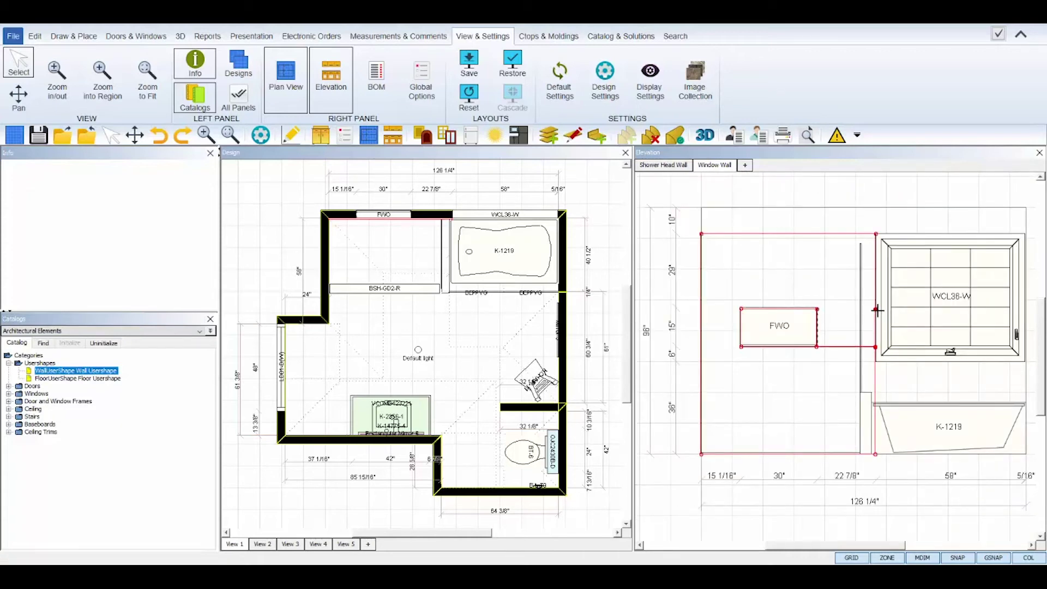
{"action": "scroll", "coordinate": [877, 310], "scroll_direction": "up", "scroll_amount": 5}
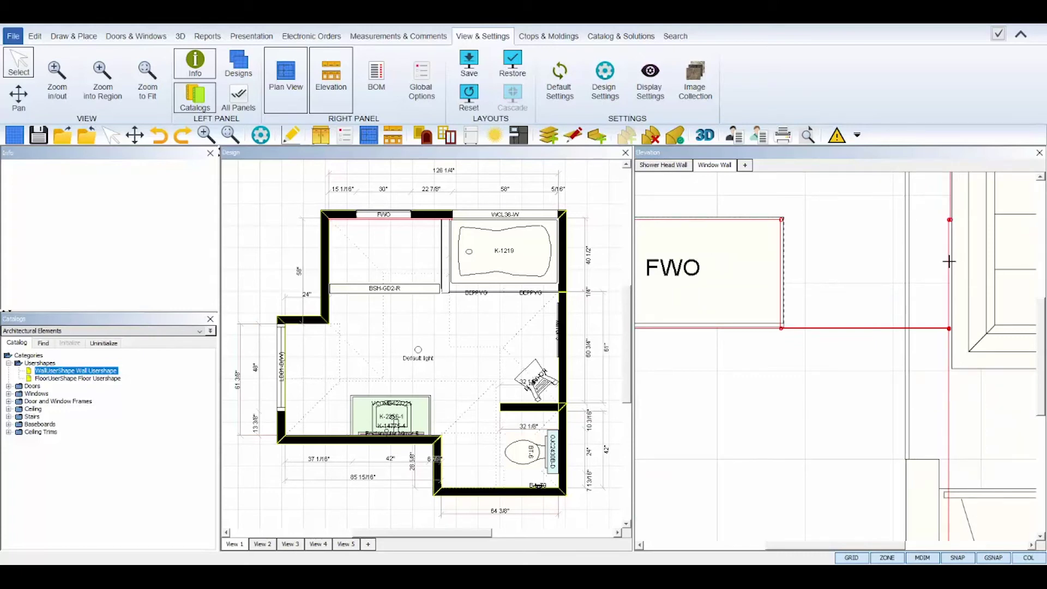
{"action": "left_click", "coordinate": [948, 261]}
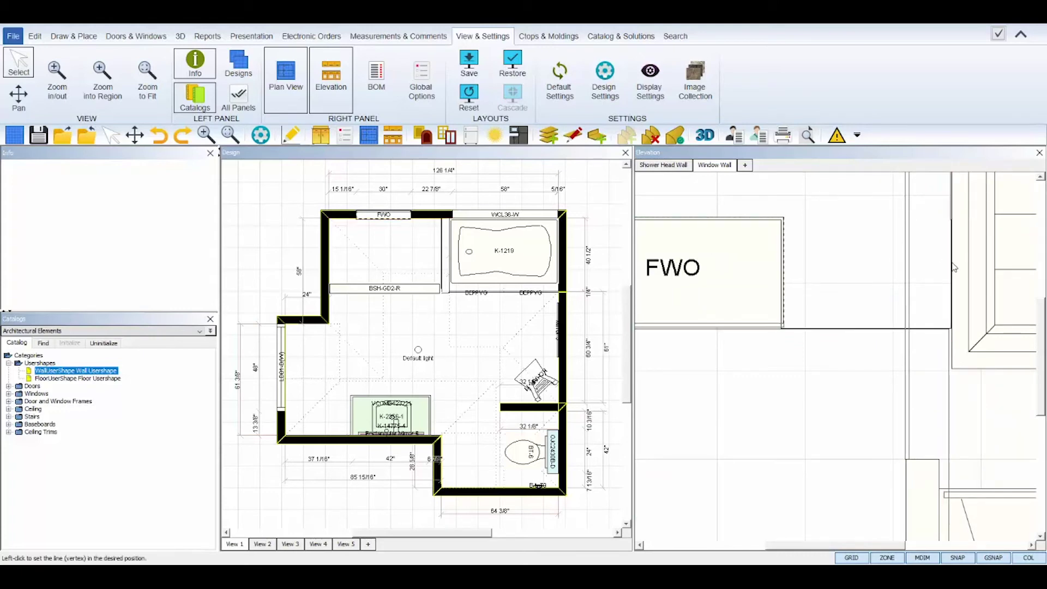
{"action": "left_click", "coordinate": [950, 218]}
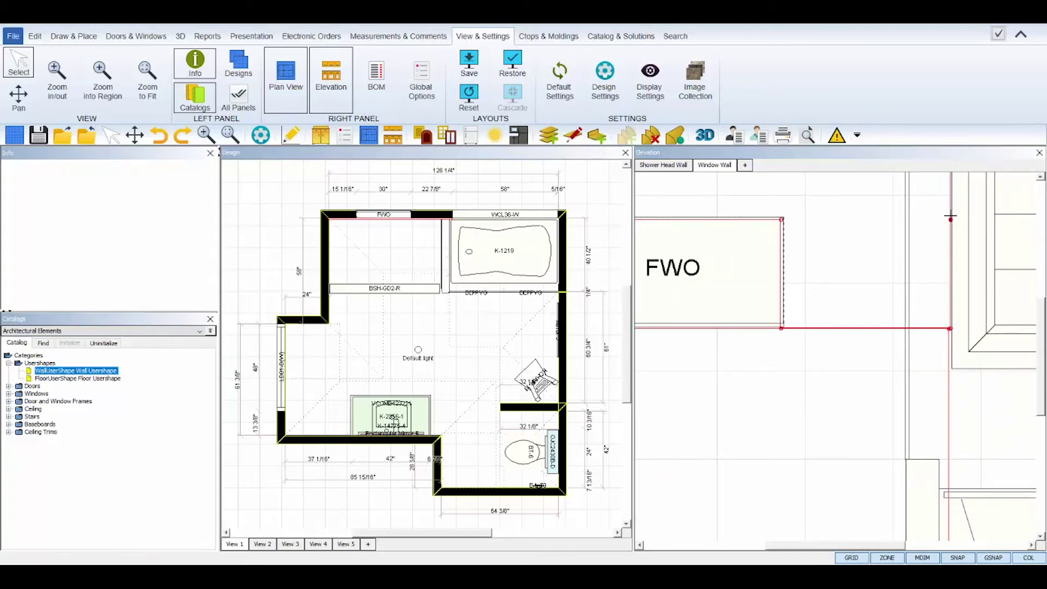
{"action": "right_click", "coordinate": [951, 220]}
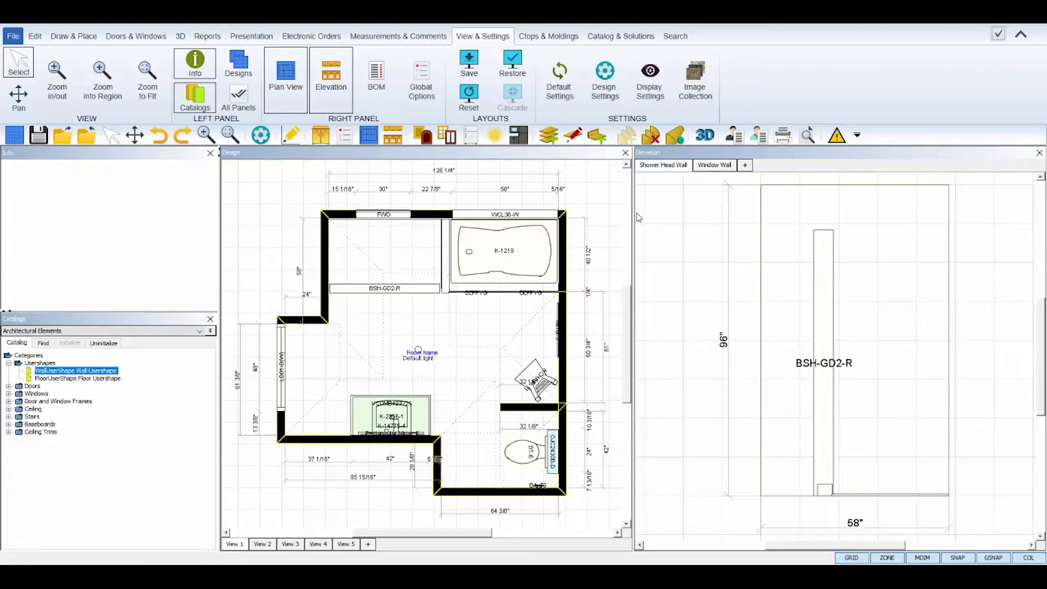
Place a wall shape on the shower head wall, sized 86" high by 40" wide
{"action": "left_click", "coordinate": [340, 257]}
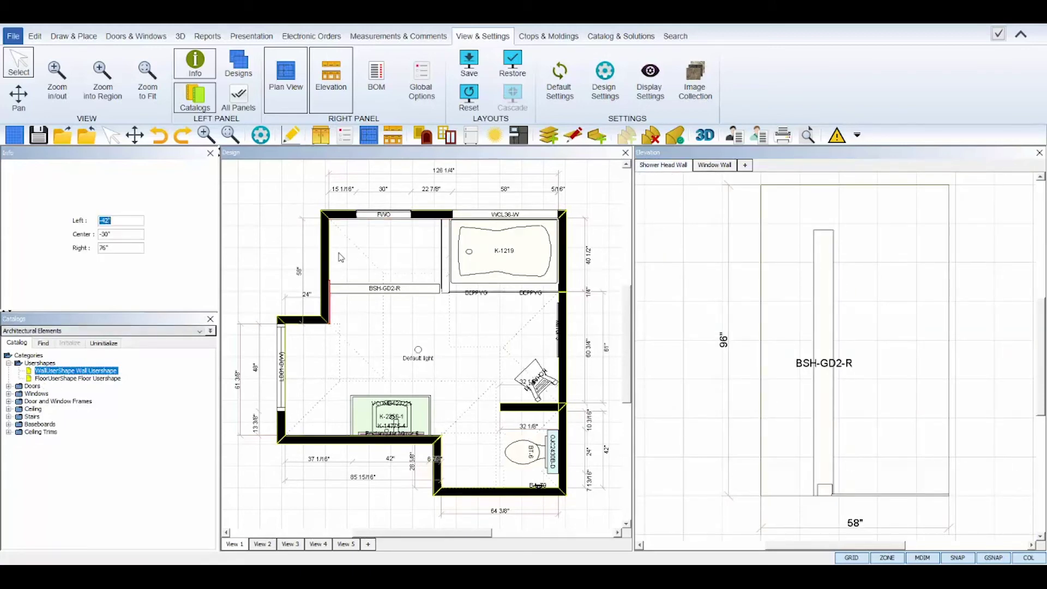
{"action": "left_click", "coordinate": [903, 447]}
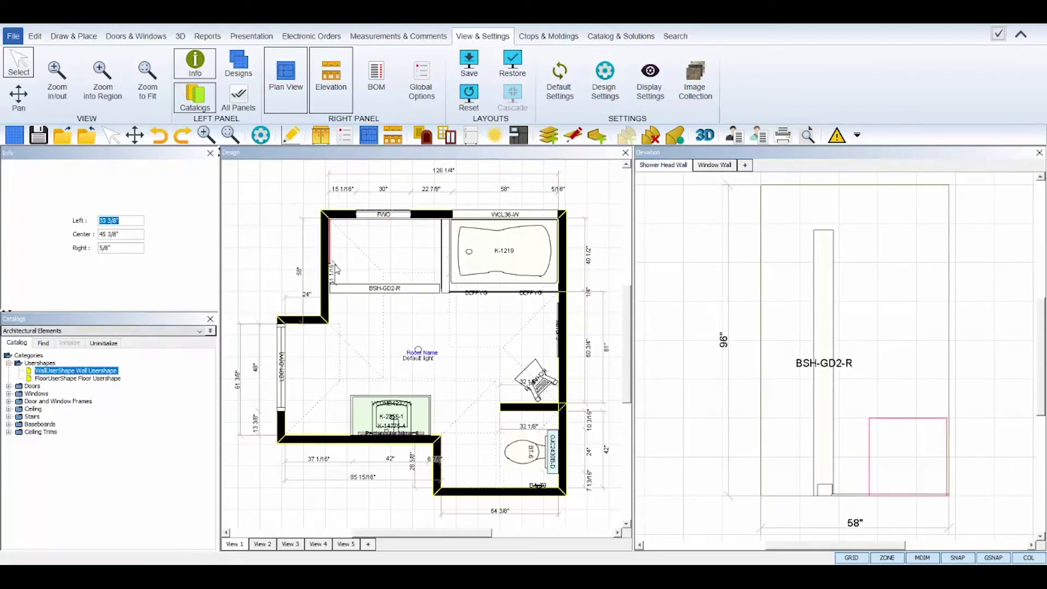
{"action": "right_click", "coordinate": [903, 447]}
{"action": "left_click", "coordinate": [976, 517]}
{"action": "double_click", "coordinate": [592, 351]}
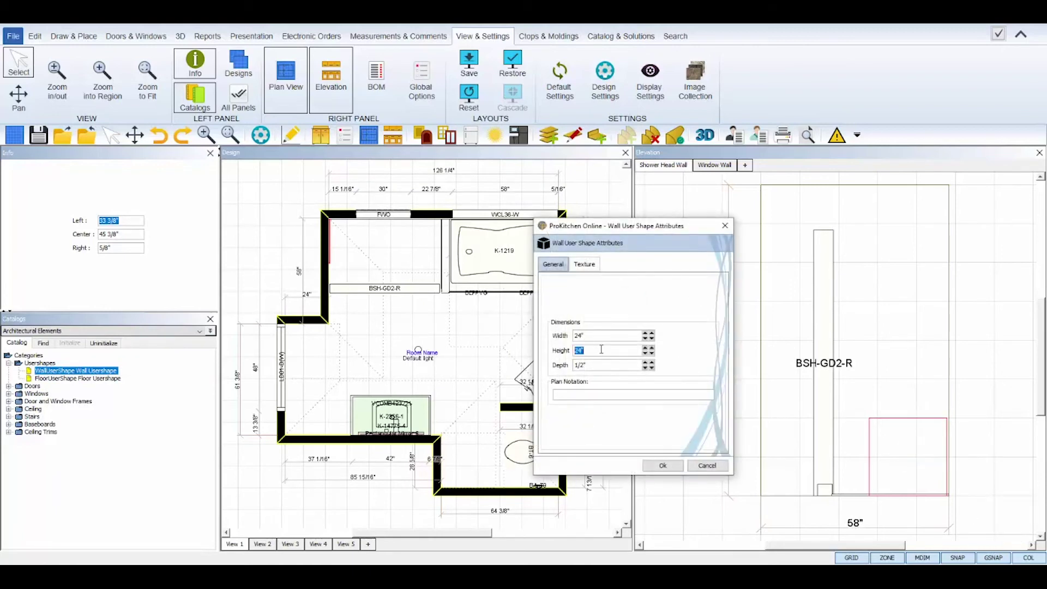
{"action": "left_click", "coordinate": [605, 336]}
{"action": "type", "text": "40 1/"}
Give the wall shape the Subway_tiles01 texture and apply the changes
{"action": "left_click", "coordinate": [584, 264]}
{"action": "left_click", "coordinate": [665, 409]}
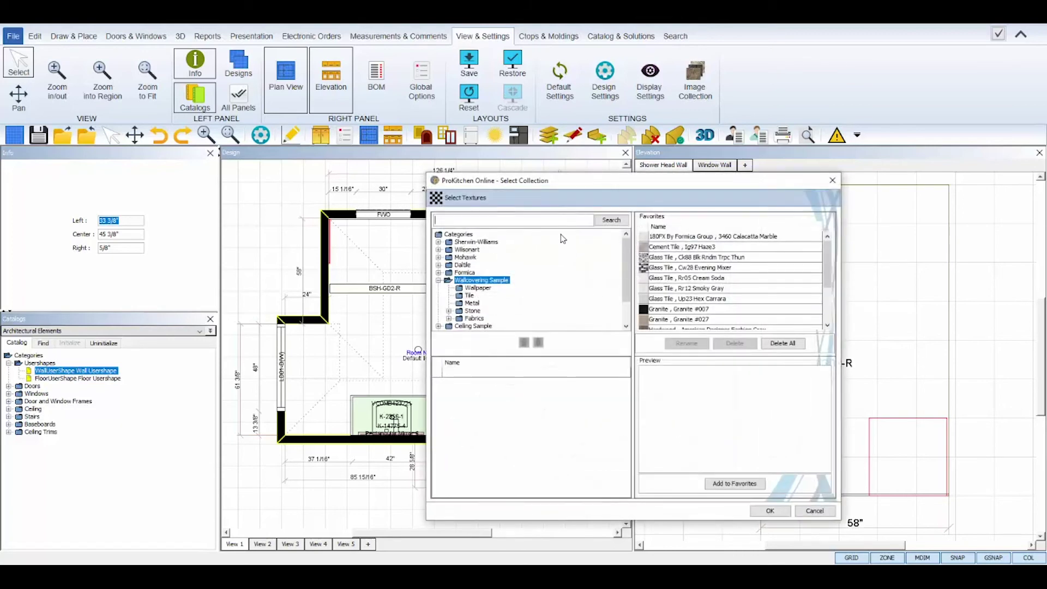
{"action": "type", "text": "subway"}
{"action": "left_click", "coordinate": [611, 219]}
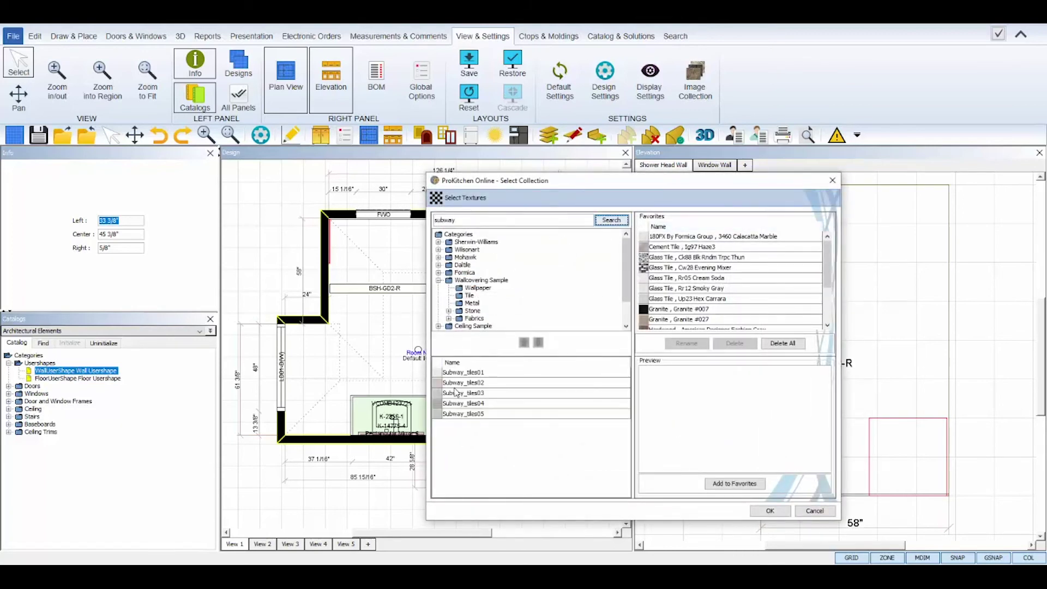
{"action": "left_click", "coordinate": [463, 375]}
{"action": "left_click", "coordinate": [770, 510]}
{"action": "left_click", "coordinate": [662, 465]}
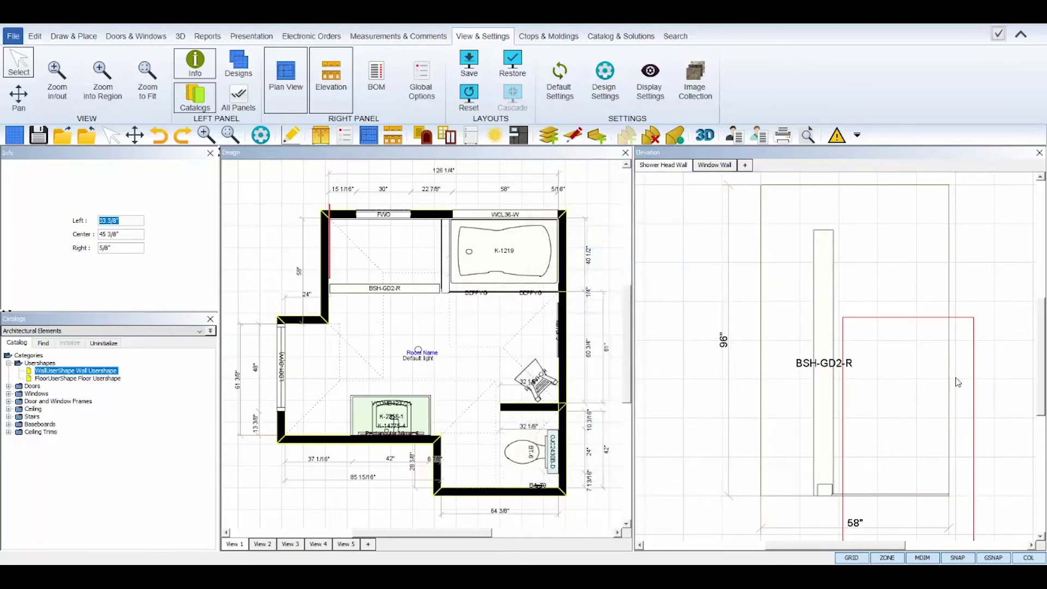
Move the tile shape over the shower wall and set its bottom to 0 so it starts at the floor
{"action": "left_click_drag", "start_coordinate": [952, 316], "coordinate": [883, 355]}
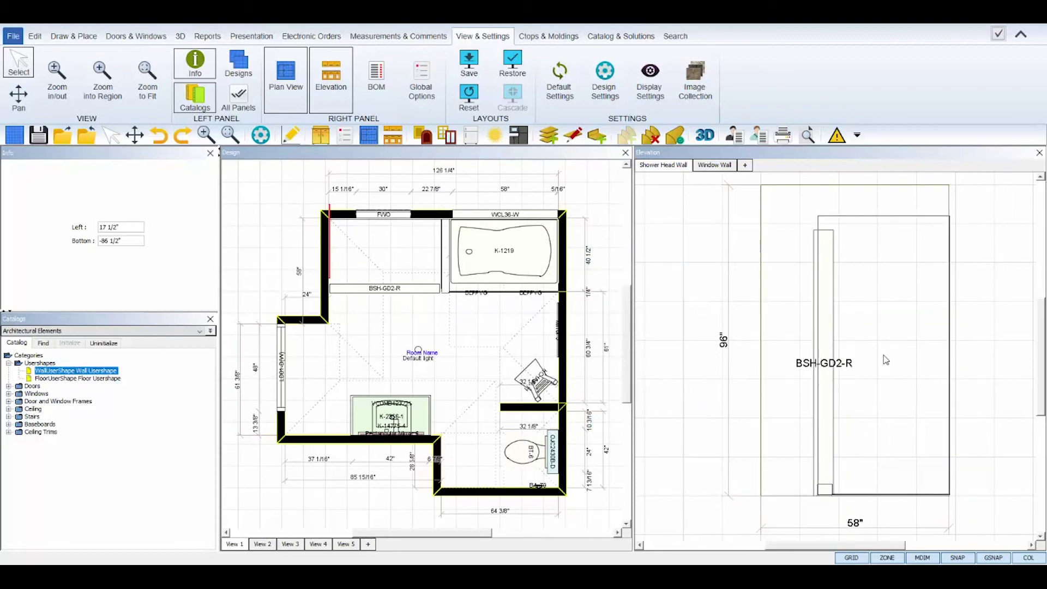
{"action": "right_click", "coordinate": [886, 360]}
{"action": "mouse_move", "coordinate": [920, 375]}
{"action": "left_click", "coordinate": [976, 410]}
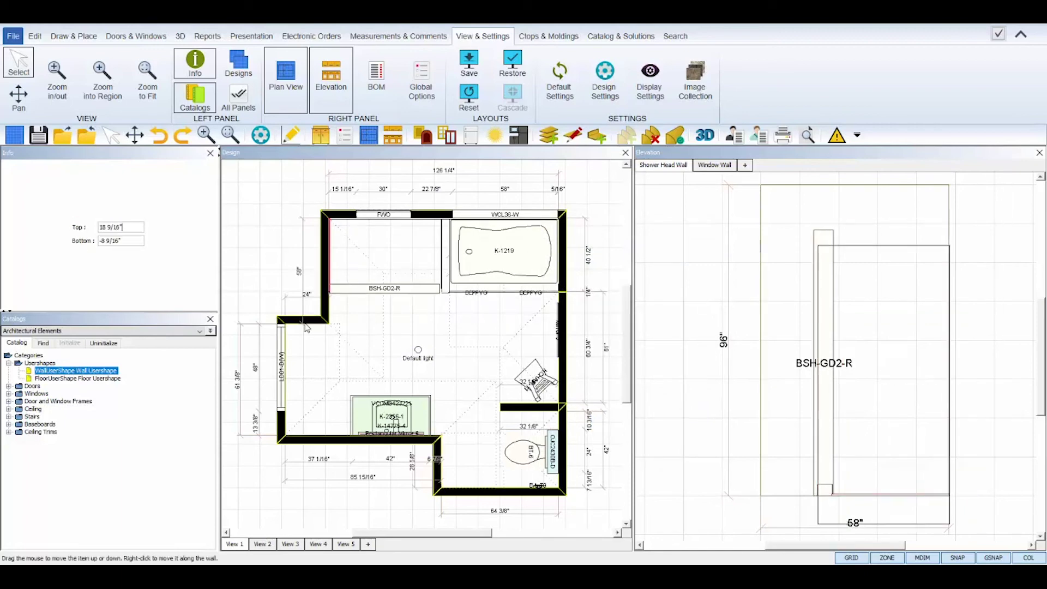
{"action": "left_click_drag", "start_coordinate": [96, 244], "coordinate": [146, 240]}
{"action": "type", "text": "0"}
{"action": "key", "text": "Return"}
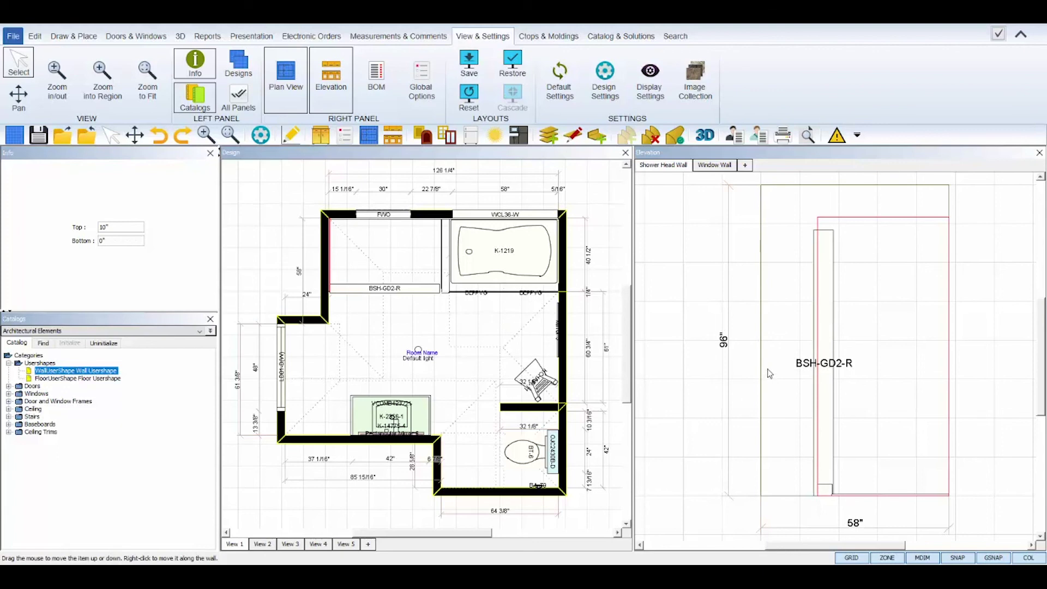